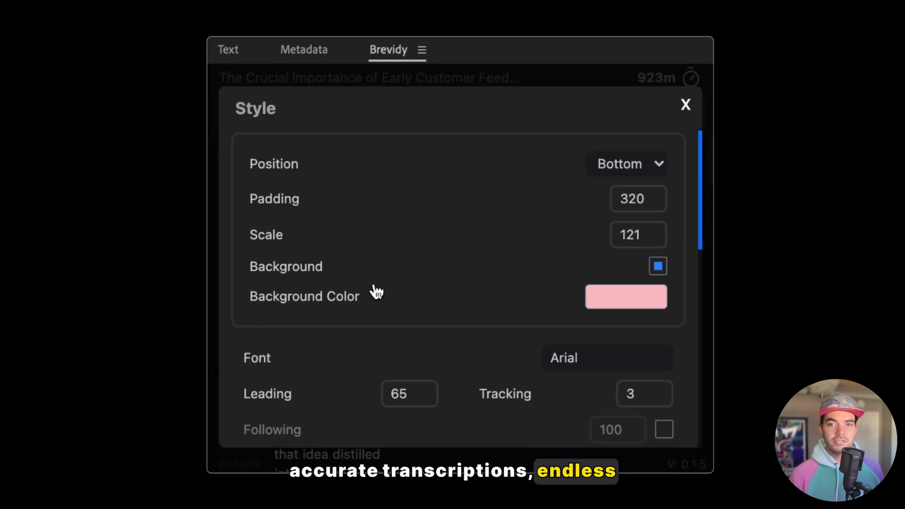
- Start Brevidy's AutoCut on the podcast sequence so it begins applying edits
{"action": "scroll", "coordinate": [566, 330], "scroll_direction": "down", "scroll_amount": 3}
{"action": "left_click", "coordinate": [644, 365]}
{"action": "scroll", "coordinate": [460, 360], "scroll_direction": "down", "scroll_amount": 3}
{"action": "left_click", "coordinate": [584, 373]}
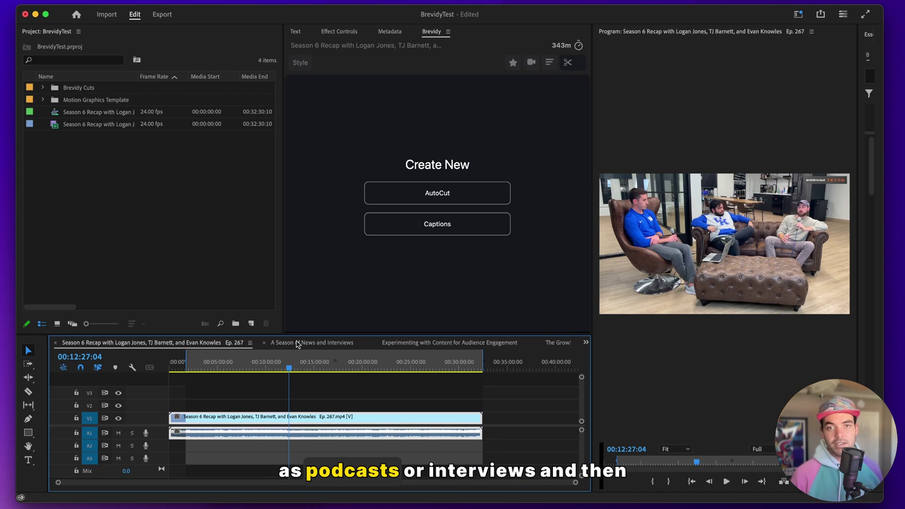
- Browse the AutoCut sequences, ending on The Crucial Importance of Early Customer Feedback
{"action": "left_click", "coordinate": [312, 343]}
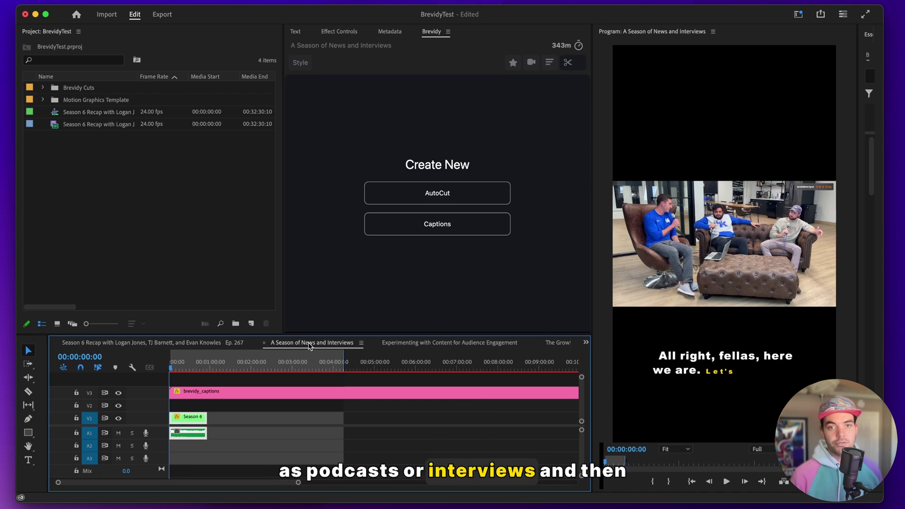
{"action": "left_click", "coordinate": [419, 344]}
{"action": "left_click", "coordinate": [557, 343]}
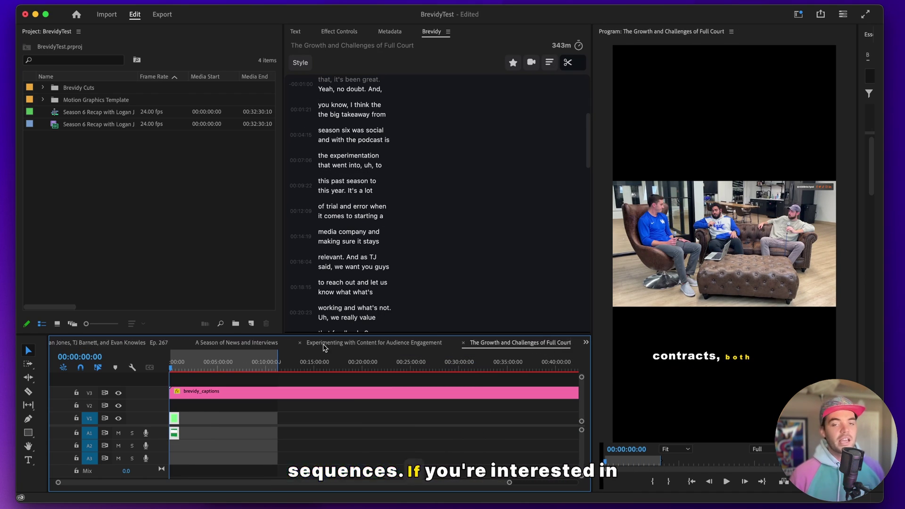
{"action": "left_click", "coordinate": [230, 346]}
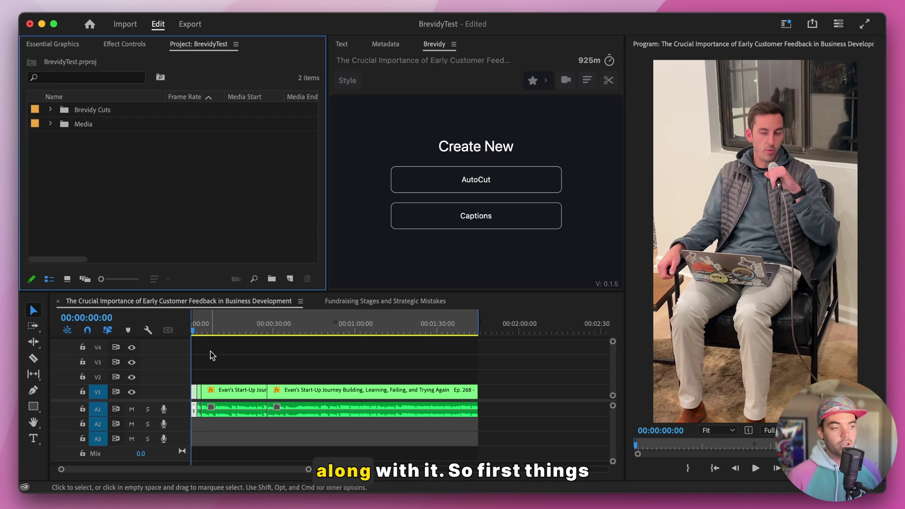
- Preview near the 21-second mark, then create Brevidy captions for the Early Customer Feedback sequence
{"action": "left_click_drag", "start_coordinate": [212, 332], "coordinate": [250, 333]}
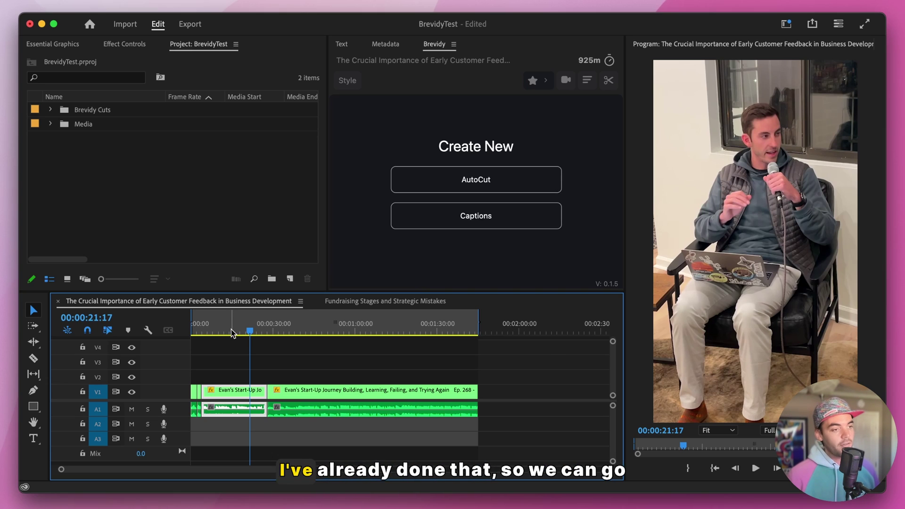
{"action": "left_click", "coordinate": [474, 233]}
{"action": "left_click", "coordinate": [478, 218]}
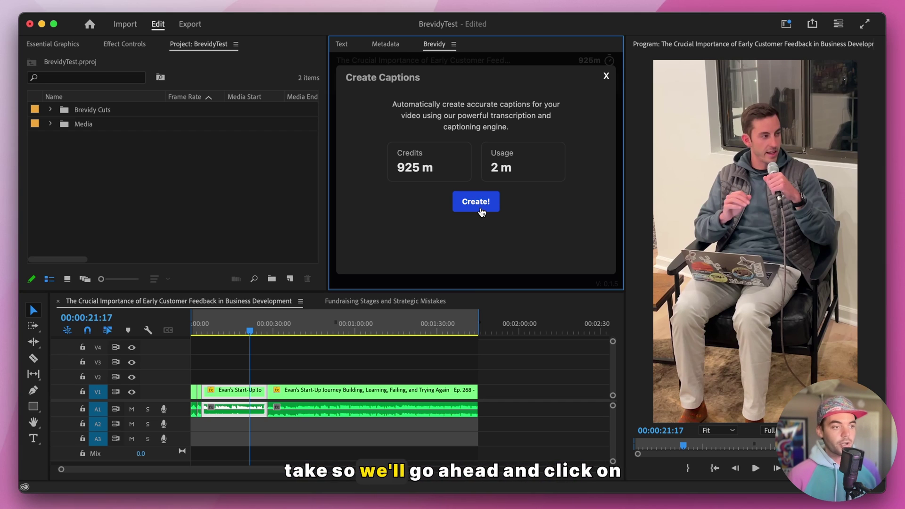
{"action": "left_click", "coordinate": [480, 208]}
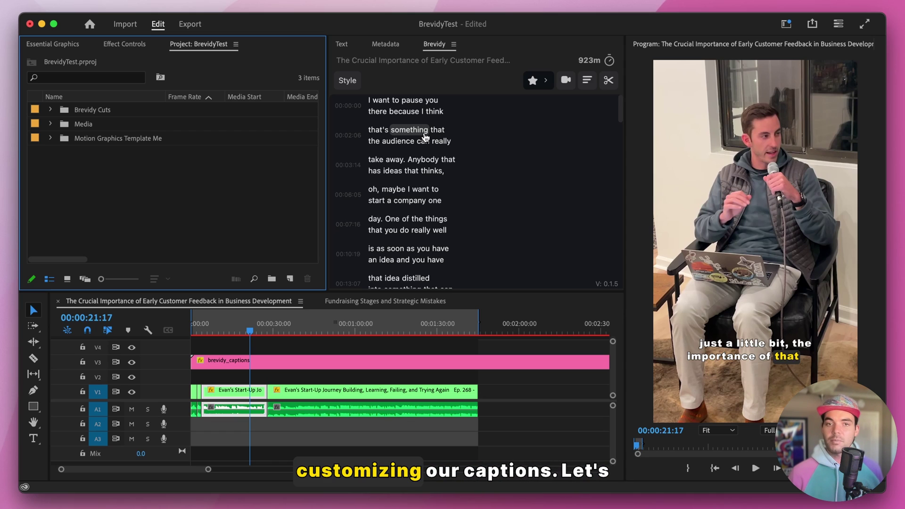
- Raise the caption scale from 110 to 121 and give captions a pink background
{"action": "left_click", "coordinate": [346, 81]}
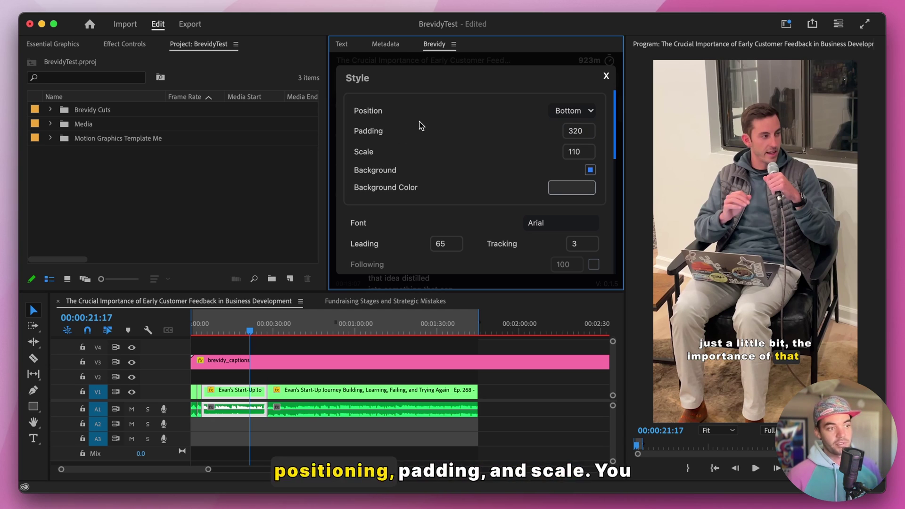
{"action": "left_click_drag", "start_coordinate": [400, 156], "coordinate": [421, 154]}
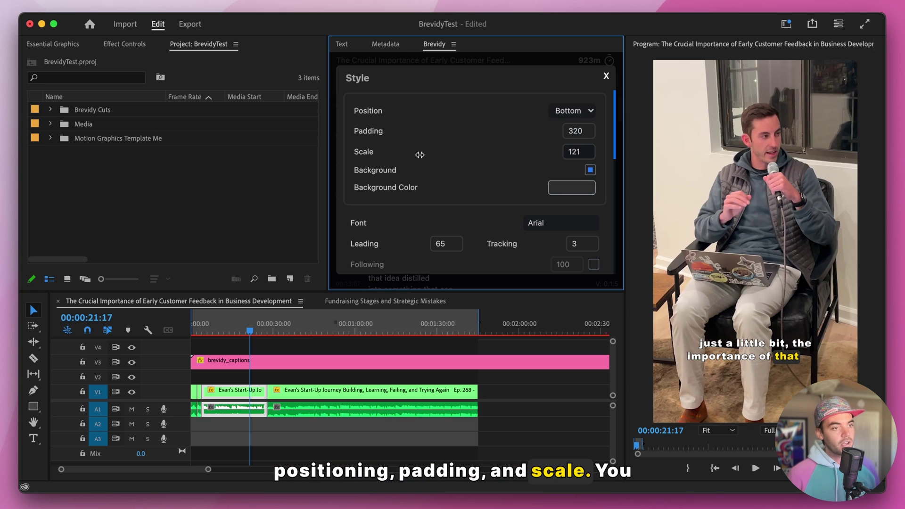
{"action": "scroll", "coordinate": [427, 176], "scroll_direction": "down", "scroll_amount": 1}
{"action": "scroll", "coordinate": [439, 179], "scroll_direction": "up", "scroll_amount": 1}
{"action": "left_click", "coordinate": [568, 187]}
{"action": "left_click", "coordinate": [412, 128]}
{"action": "left_click", "coordinate": [474, 214]}
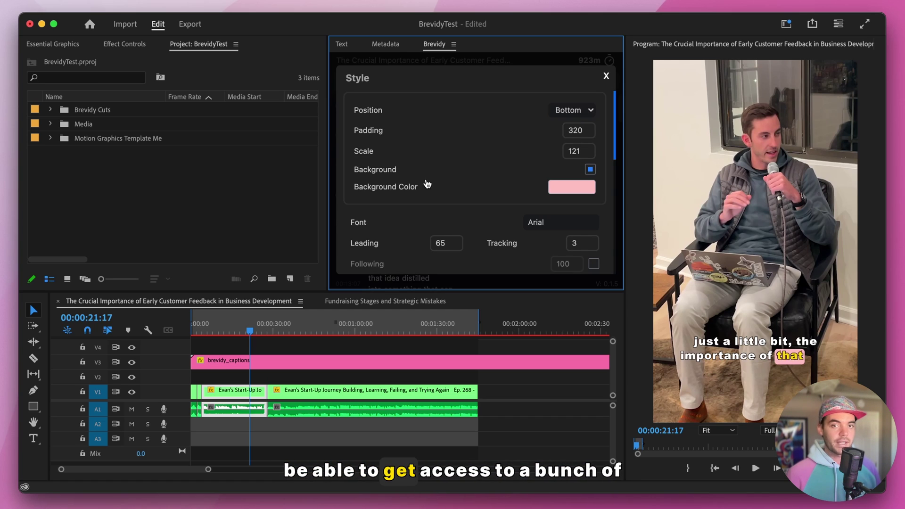
- Turn on the Following word setting and scroll down to the Active Text settings
{"action": "scroll", "coordinate": [428, 183], "scroll_direction": "down", "scroll_amount": 1}
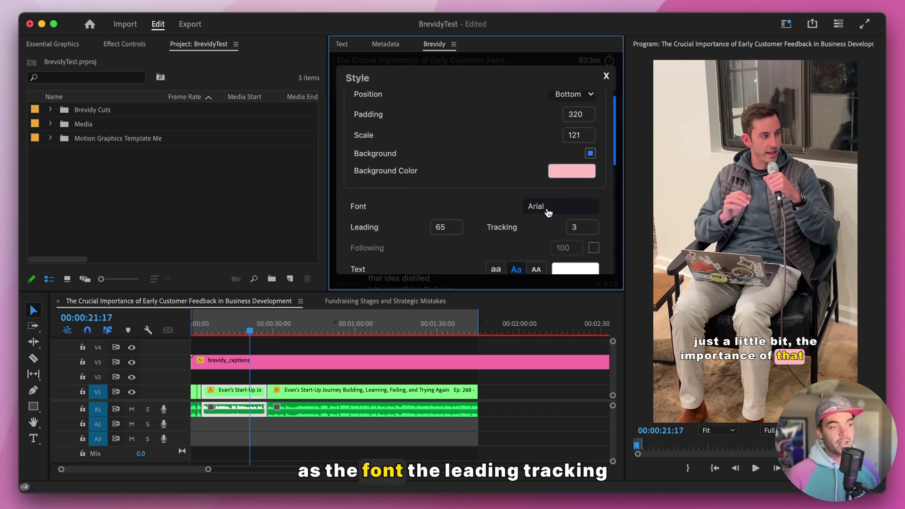
{"action": "scroll", "coordinate": [437, 209], "scroll_direction": "down", "scroll_amount": 1}
{"action": "scroll", "coordinate": [518, 220], "scroll_direction": "down", "scroll_amount": 2}
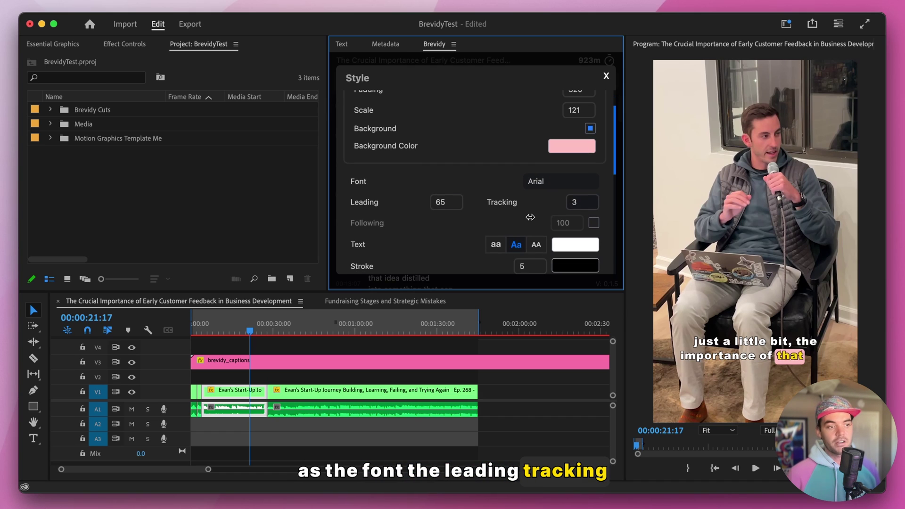
{"action": "left_click", "coordinate": [593, 225]}
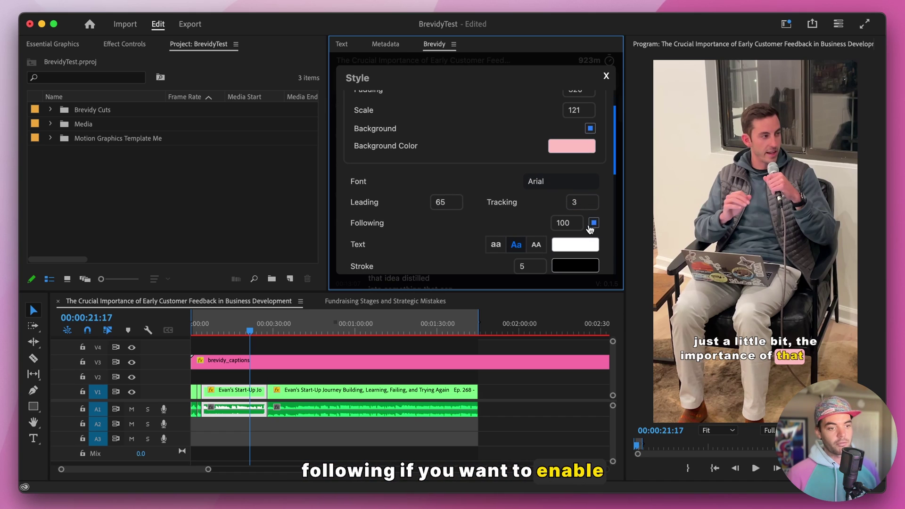
{"action": "scroll", "coordinate": [578, 229], "scroll_direction": "down", "scroll_amount": 2}
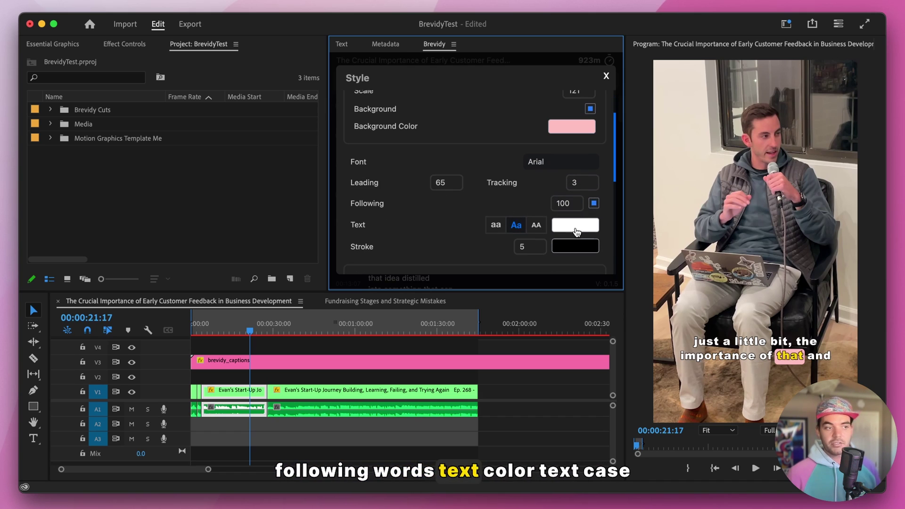
{"action": "scroll", "coordinate": [543, 233], "scroll_direction": "down", "scroll_amount": 1}
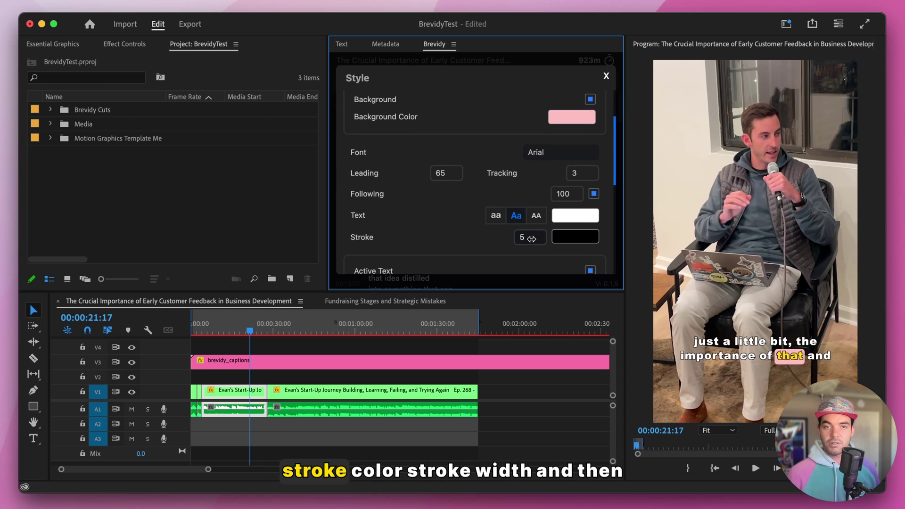
{"action": "scroll", "coordinate": [477, 222], "scroll_direction": "down", "scroll_amount": 5}
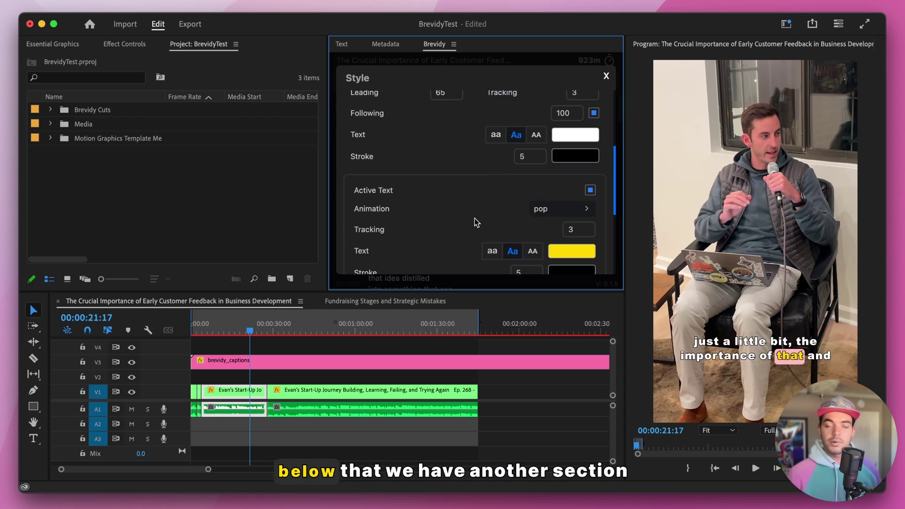
{"action": "scroll", "coordinate": [476, 222], "scroll_direction": "down", "scroll_amount": 1}
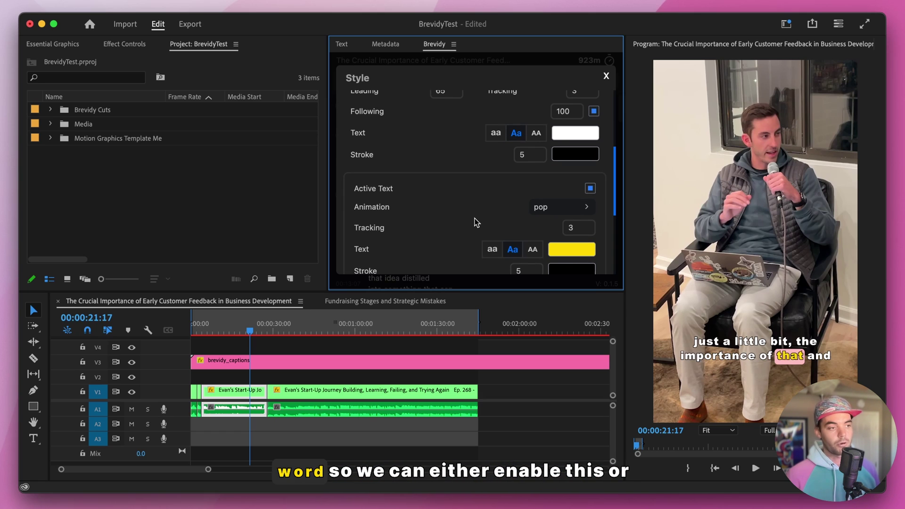
- Toggle the Active Text section and its active-word styling off and back on
{"action": "left_click", "coordinate": [456, 190]}
{"action": "left_click", "coordinate": [455, 190]}
{"action": "left_click", "coordinate": [456, 190]}
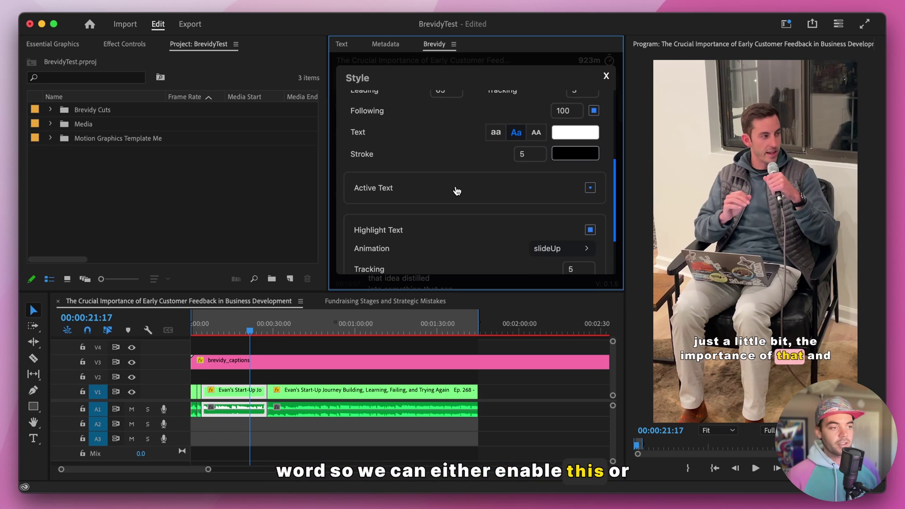
{"action": "left_click", "coordinate": [457, 190]}
- Keep Pop animation and test its intensity at 1.3 and at minimum, previewing each
{"action": "left_click", "coordinate": [547, 213]}
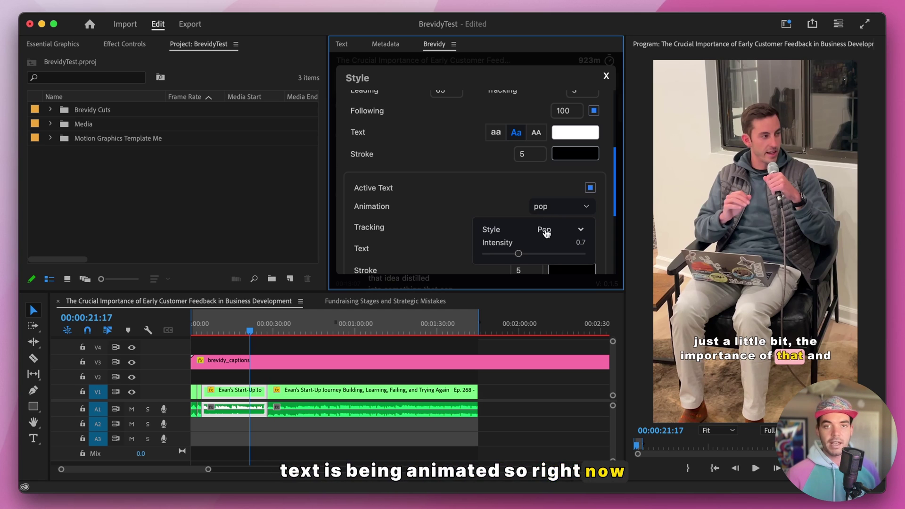
{"action": "left_click", "coordinate": [546, 232]}
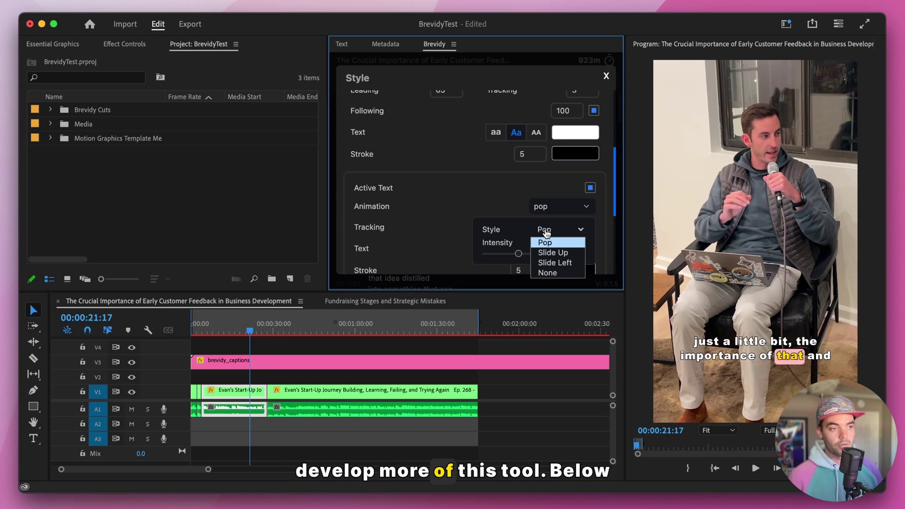
{"action": "left_click", "coordinate": [546, 232]}
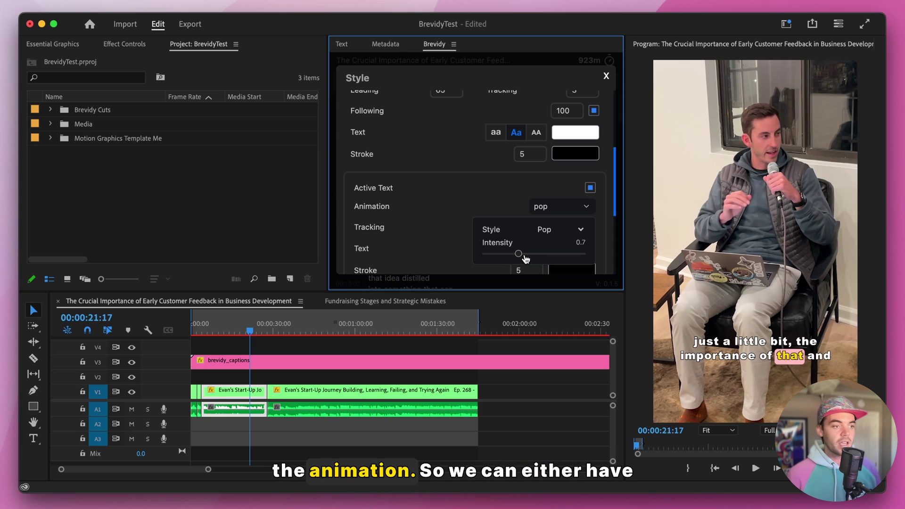
{"action": "left_click_drag", "start_coordinate": [519, 256], "coordinate": [576, 255]}
{"action": "left_click", "coordinate": [243, 330]}
{"action": "key", "text": "space"}
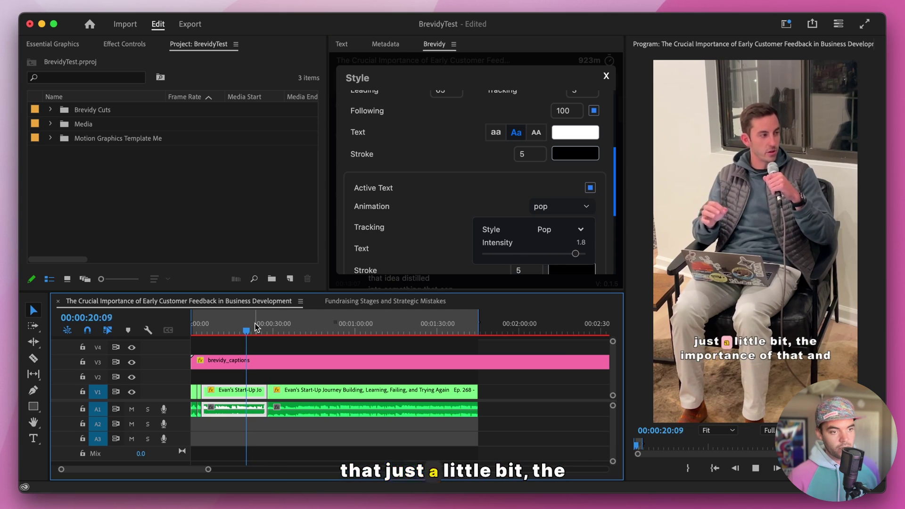
{"action": "key", "text": "space"}
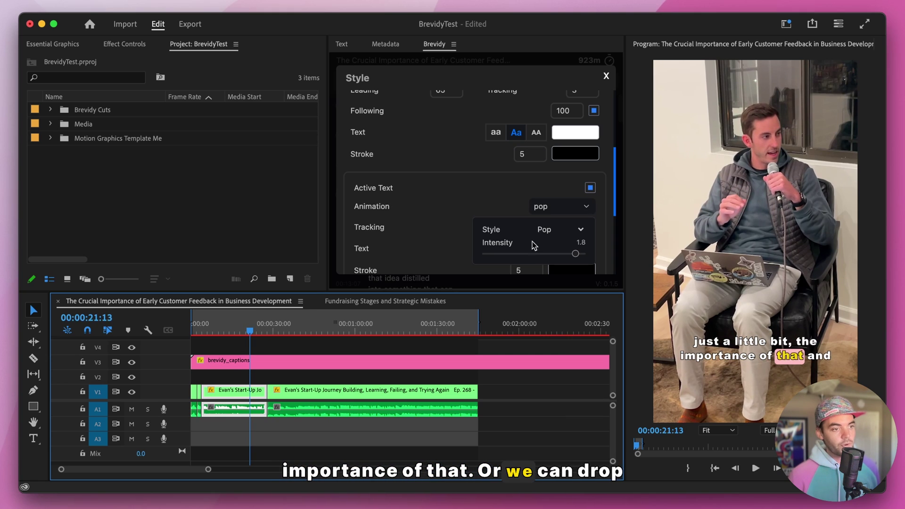
{"action": "left_click_drag", "start_coordinate": [523, 254], "coordinate": [492, 255]}
{"action": "left_click", "coordinate": [401, 309]}
{"action": "key", "text": "space"}
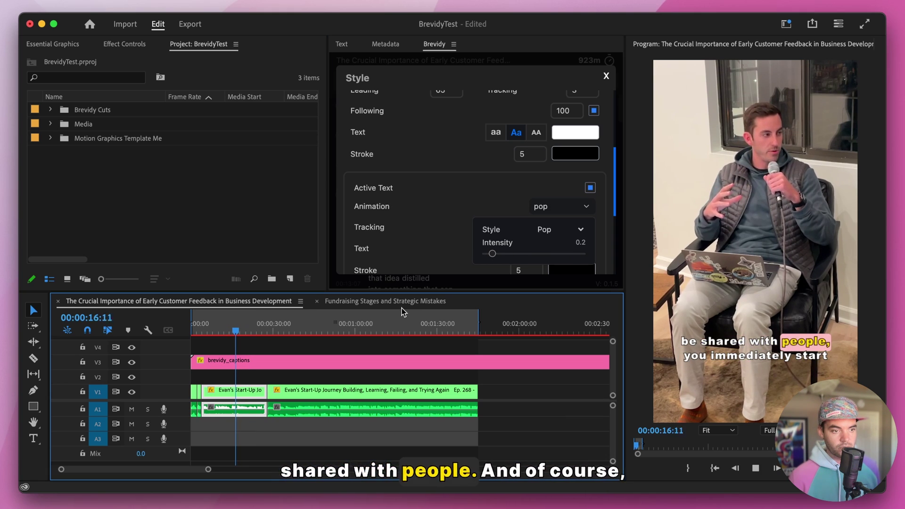
- Close the pop settings and scroll down to the Highlight Text settings
{"action": "left_click", "coordinate": [476, 192]}
{"action": "scroll", "coordinate": [475, 192], "scroll_direction": "down", "scroll_amount": 2}
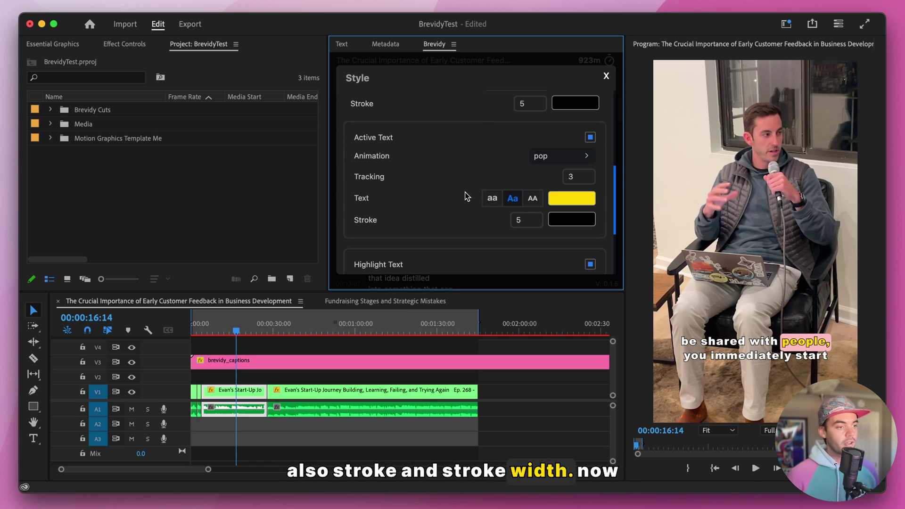
{"action": "scroll", "coordinate": [465, 195], "scroll_direction": "down", "scroll_amount": 1}
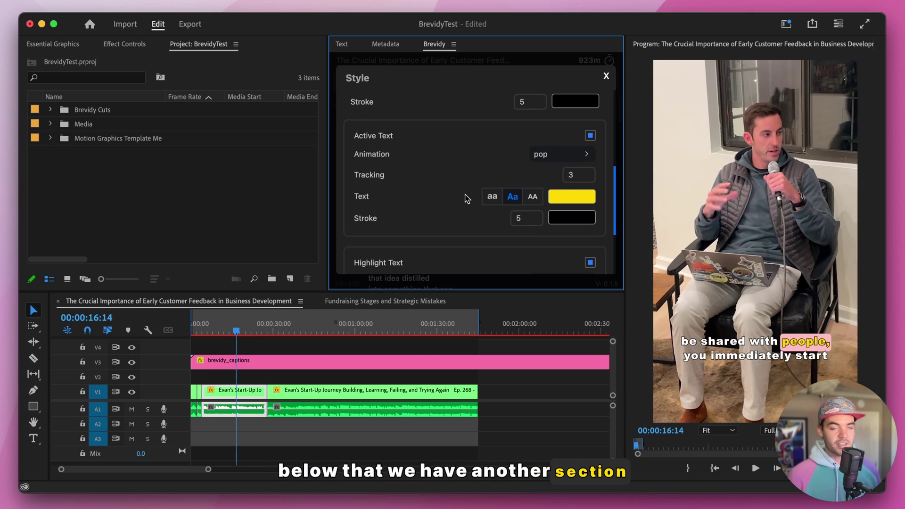
{"action": "scroll", "coordinate": [466, 198], "scroll_direction": "down", "scroll_amount": 2}
{"action": "scroll", "coordinate": [466, 198], "scroll_direction": "down", "scroll_amount": 2}
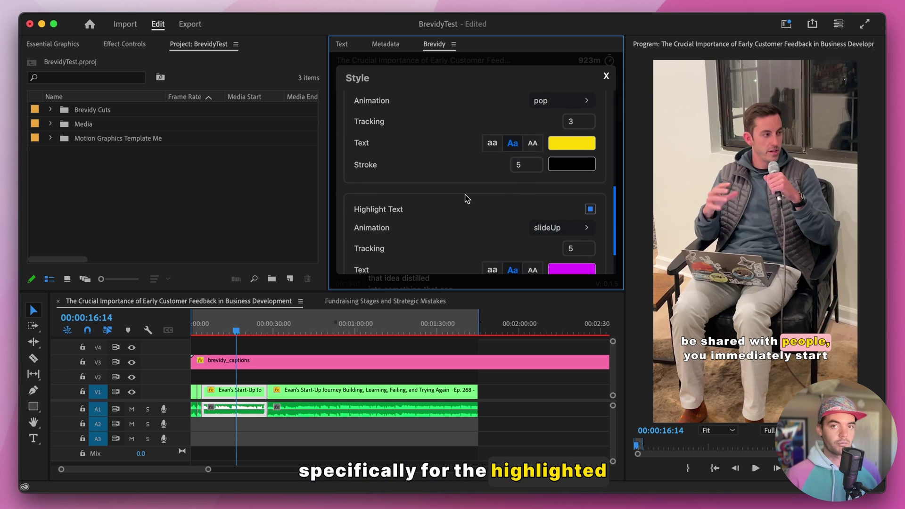
{"action": "scroll", "coordinate": [465, 198], "scroll_direction": "down", "scroll_amount": 2}
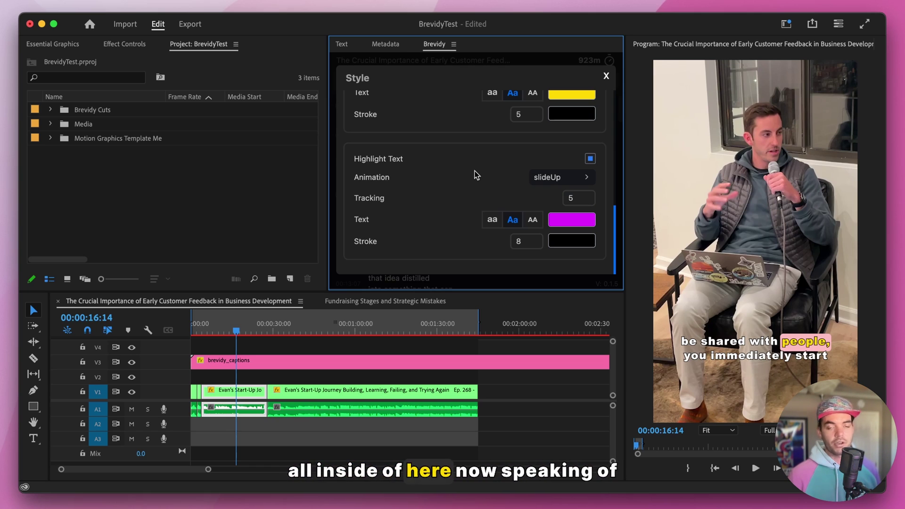
- Close Style and manually highlight the words 'something' and 'Anybody' in the transcript
{"action": "left_click", "coordinate": [605, 76]}
{"action": "left_click", "coordinate": [536, 84]}
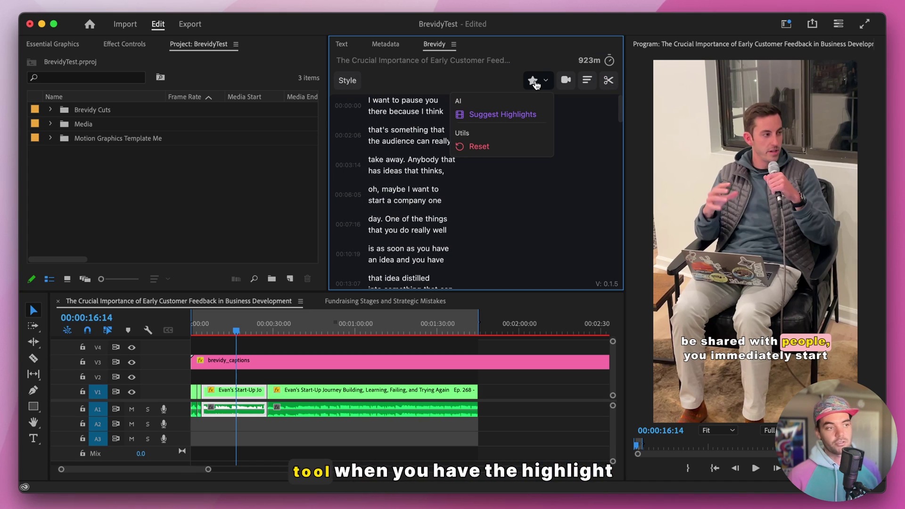
{"action": "left_click", "coordinate": [451, 132]}
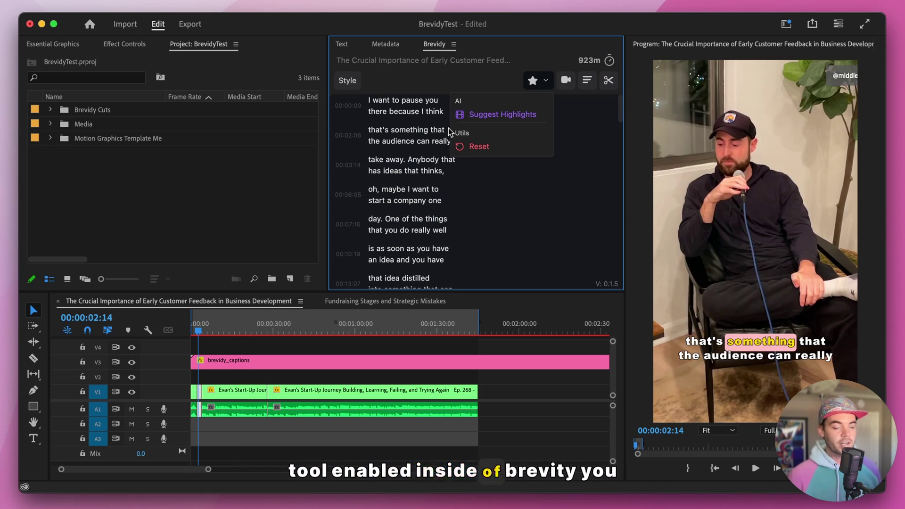
{"action": "left_click", "coordinate": [410, 134]}
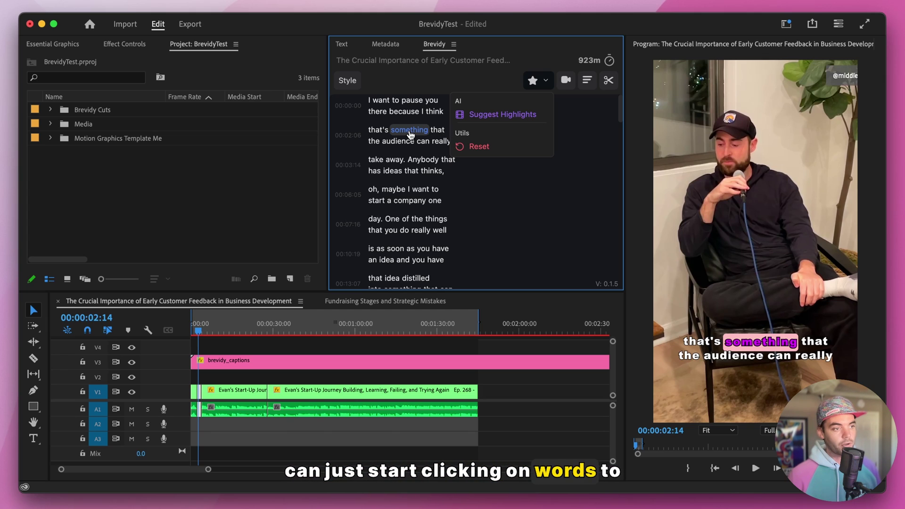
{"action": "left_click", "coordinate": [423, 160]}
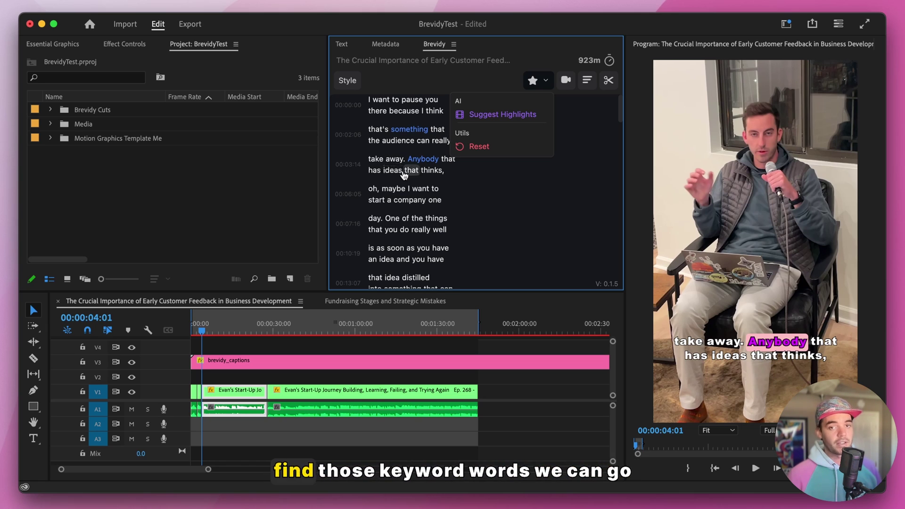
- Have AI suggest keyword highlights and review the highlighted transcript
{"action": "left_click", "coordinate": [503, 117]}
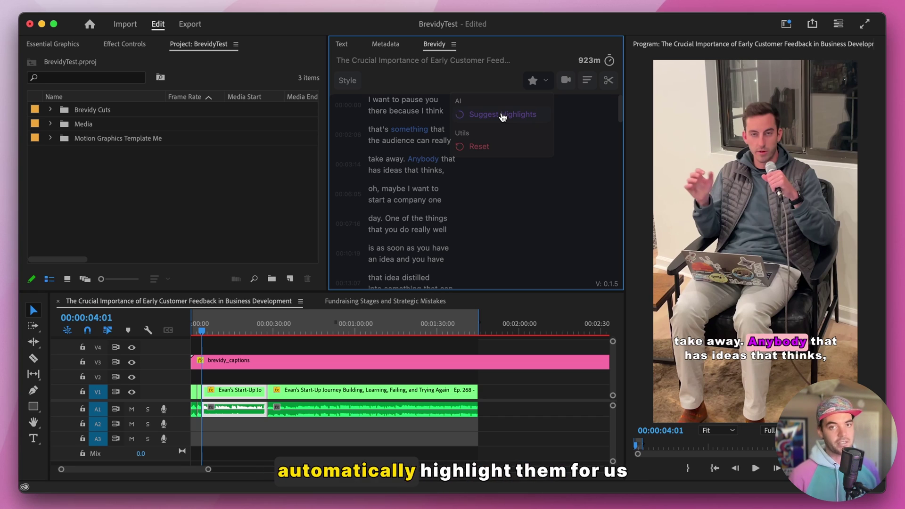
{"action": "scroll", "coordinate": [496, 140], "scroll_direction": "down", "scroll_amount": 1}
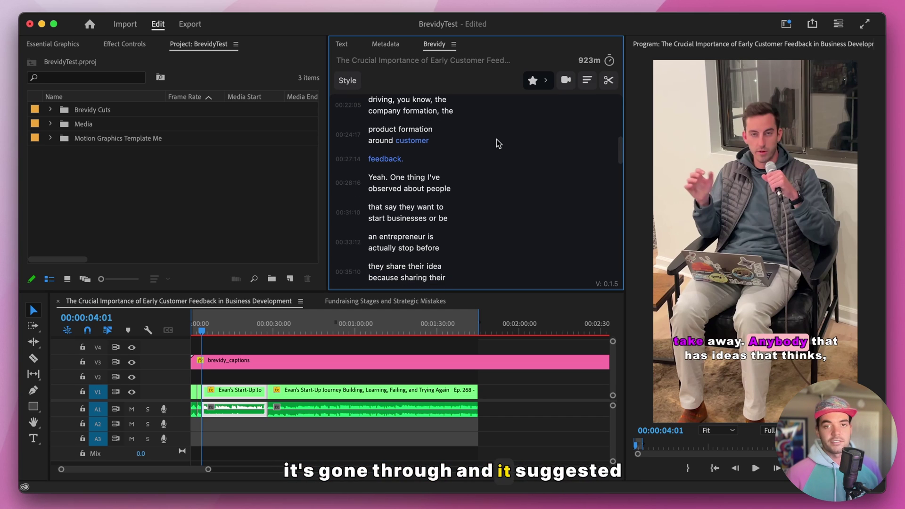
{"action": "scroll", "coordinate": [497, 140], "scroll_direction": "down", "scroll_amount": 4}
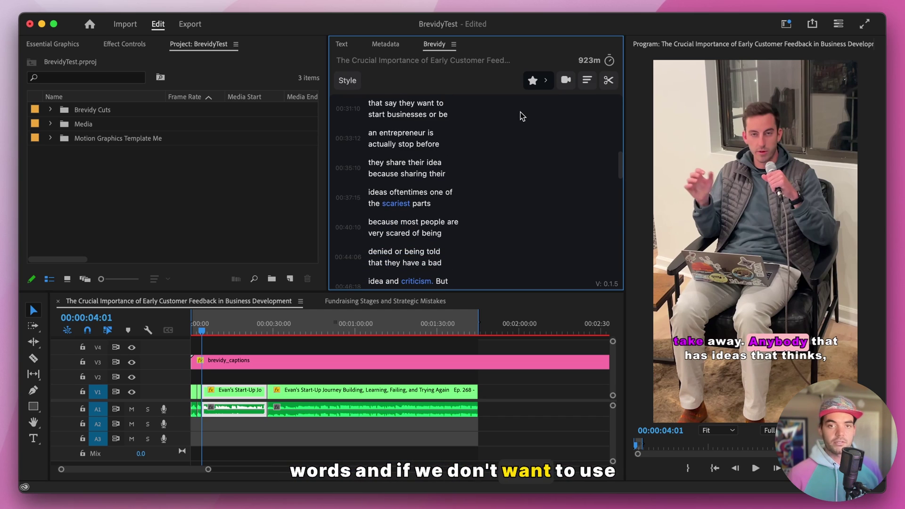
{"action": "left_click", "coordinate": [537, 81]}
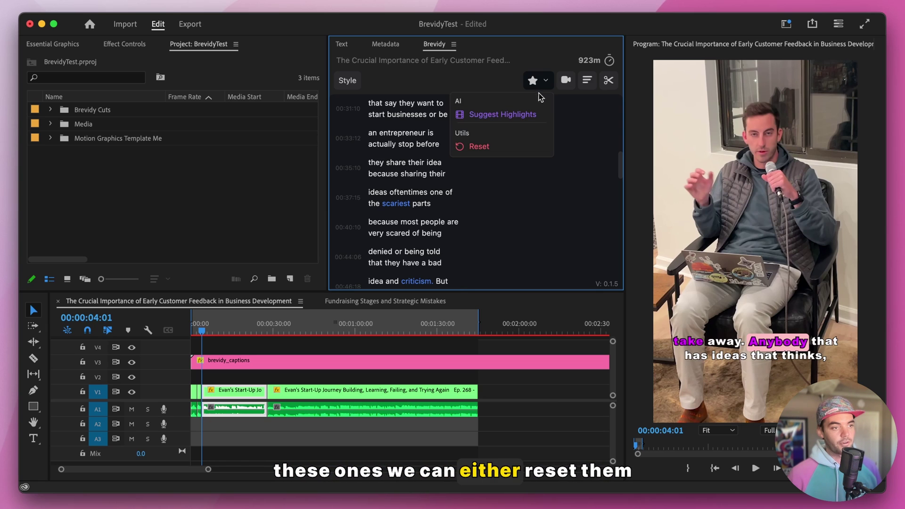
{"action": "left_click", "coordinate": [523, 118]}
{"action": "scroll", "coordinate": [462, 193], "scroll_direction": "up", "scroll_amount": 4}
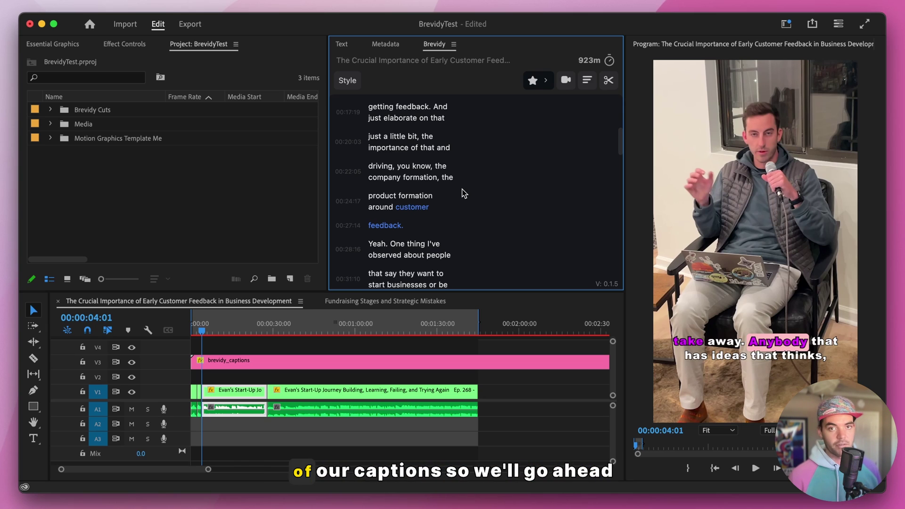
- Generate AI-suggested emojis for the transcript lines
{"action": "left_click", "coordinate": [562, 82]}
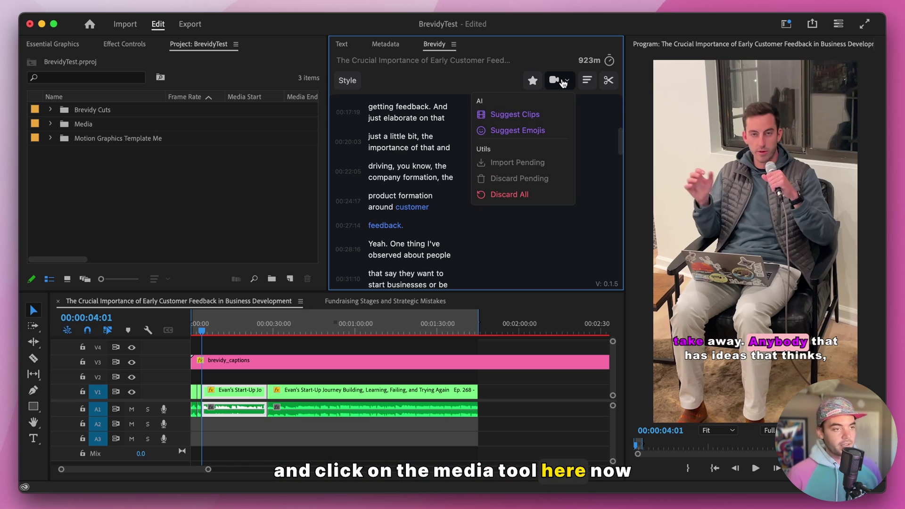
{"action": "left_click", "coordinate": [544, 131]}
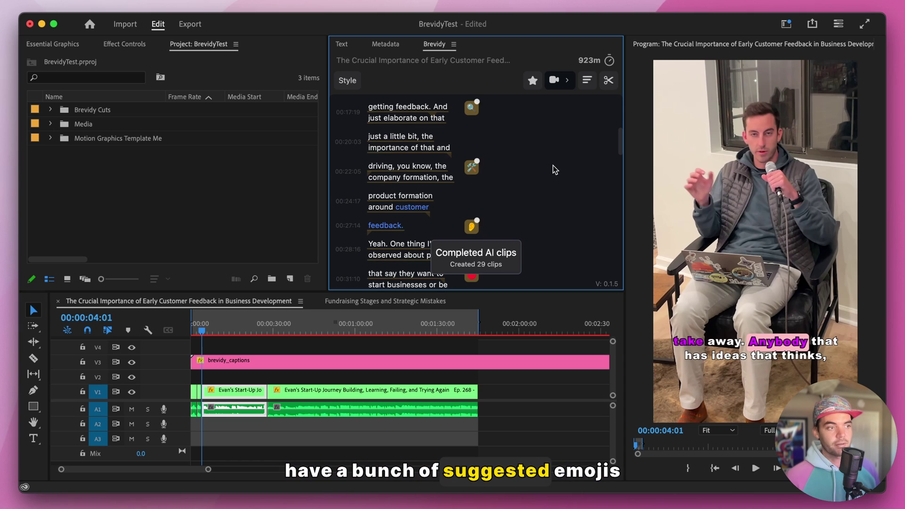
{"action": "scroll", "coordinate": [546, 172], "scroll_direction": "up", "scroll_amount": 10}
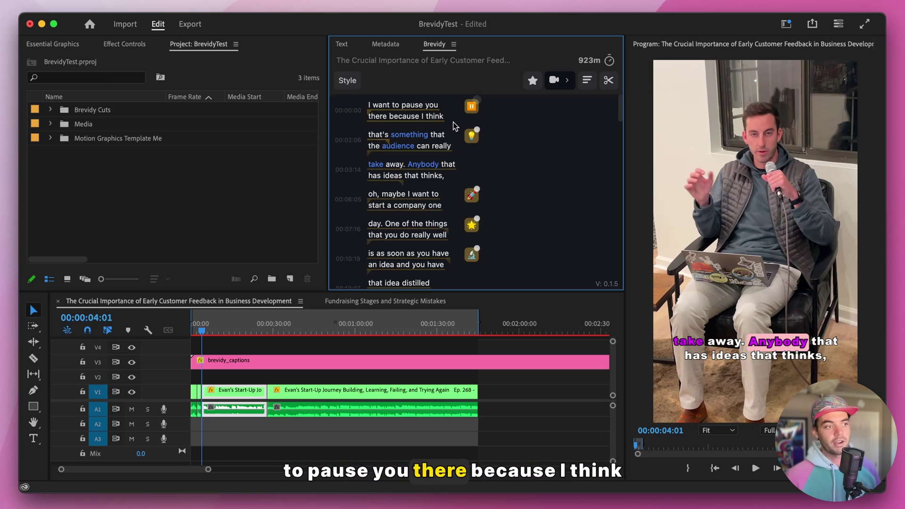
- Import the suggested pause emoji into the sequence on track V2
{"action": "mouse_move", "coordinate": [476, 112]}
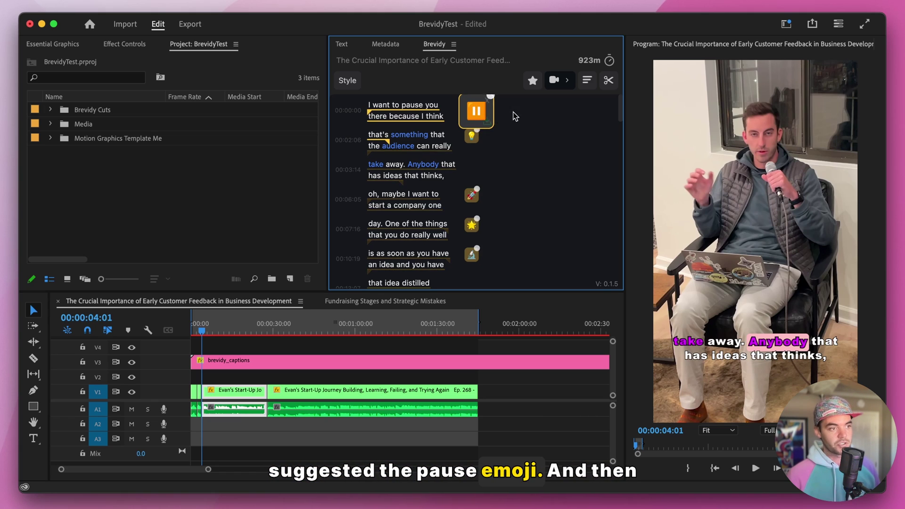
{"action": "mouse_move", "coordinate": [474, 144]}
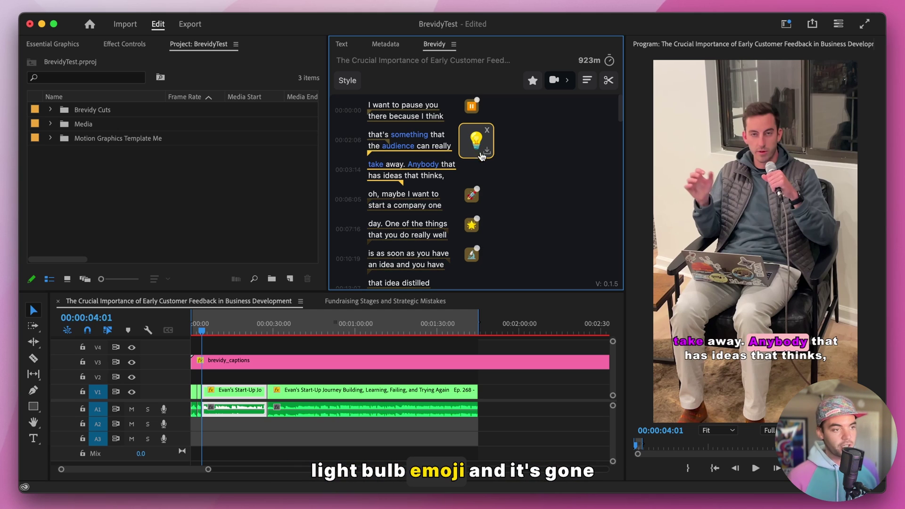
{"action": "scroll", "coordinate": [501, 166], "scroll_direction": "down", "scroll_amount": 10}
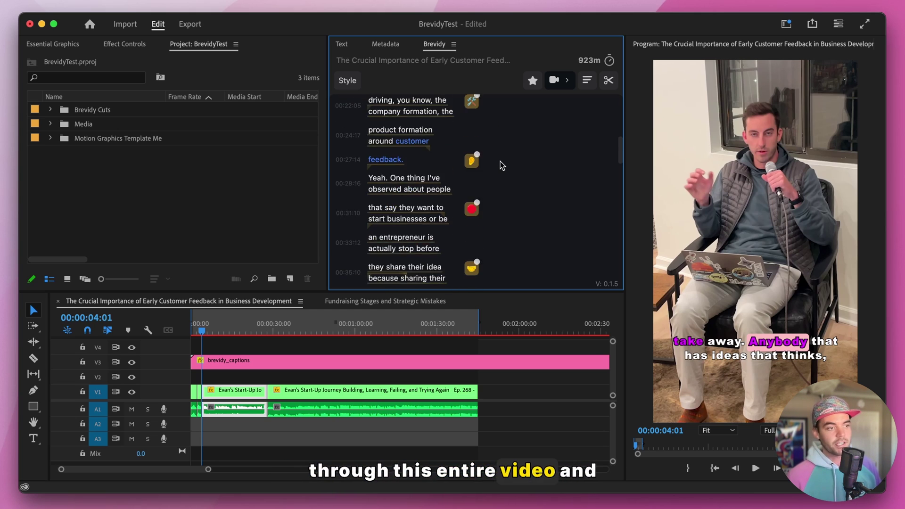
{"action": "scroll", "coordinate": [501, 165], "scroll_direction": "down", "scroll_amount": 5}
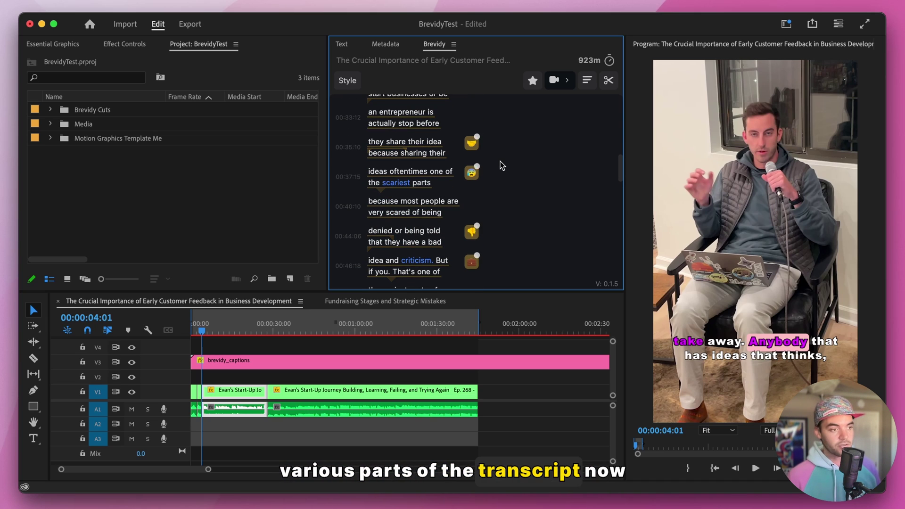
{"action": "scroll", "coordinate": [502, 166], "scroll_direction": "up", "scroll_amount": 15}
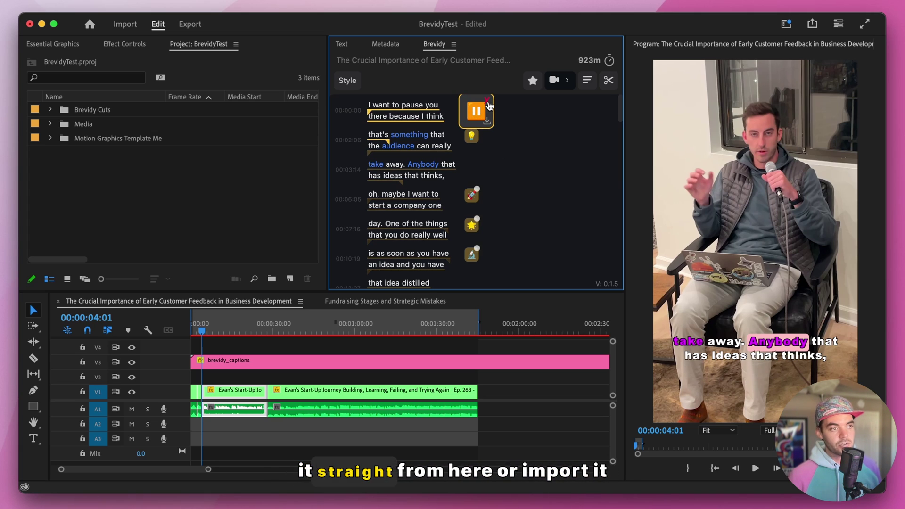
{"action": "left_click", "coordinate": [488, 124]}
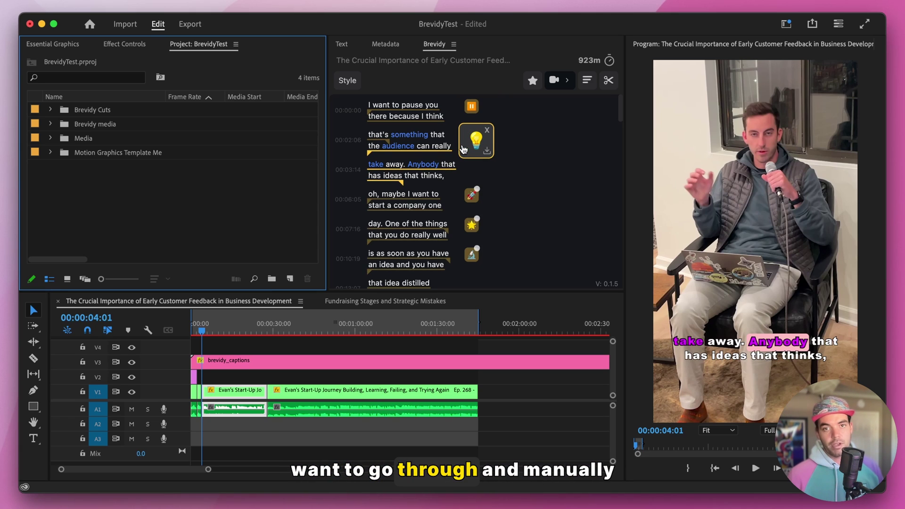
- Import all pending suggested emojis into the timeline at once
{"action": "left_click", "coordinate": [560, 85]}
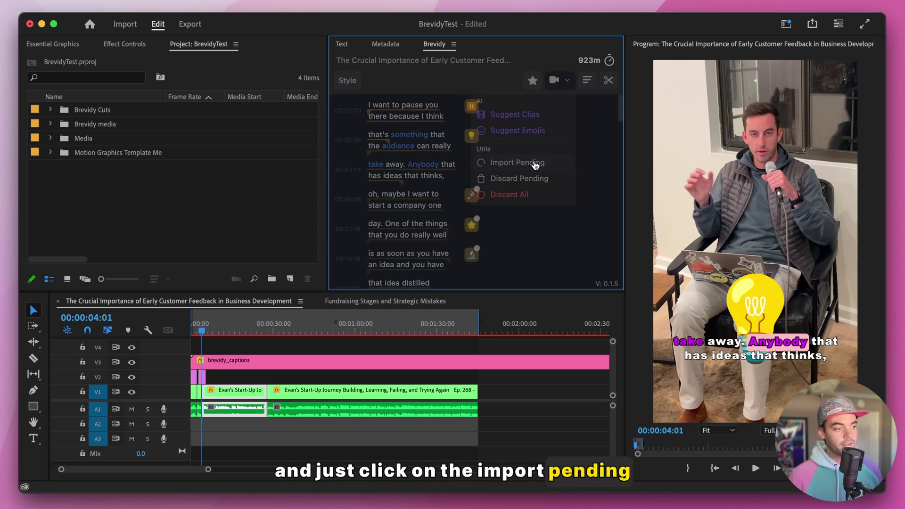
{"action": "left_click", "coordinate": [536, 163]}
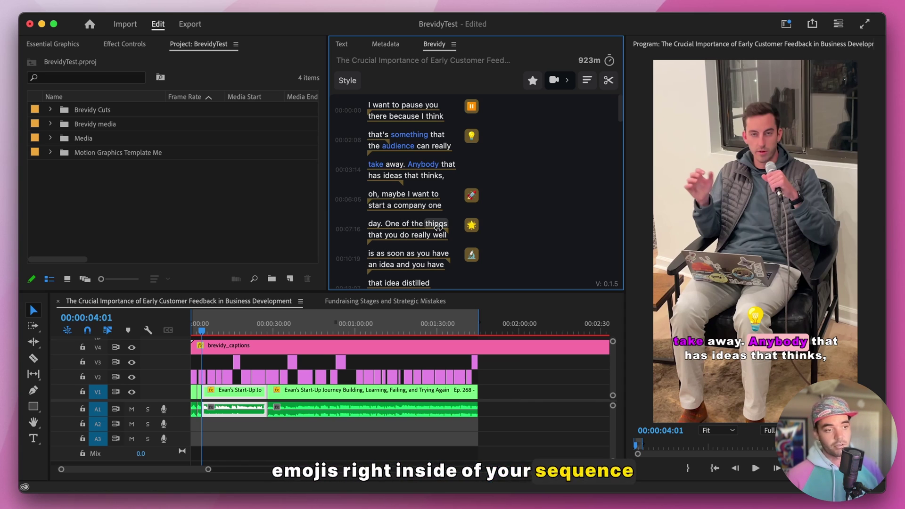
{"action": "scroll", "coordinate": [437, 227], "scroll_direction": "down", "scroll_amount": 3}
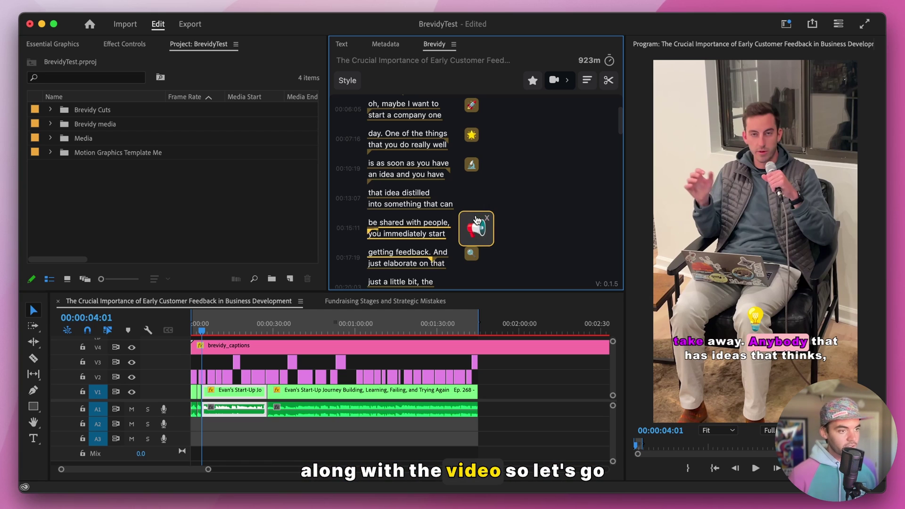
{"action": "scroll", "coordinate": [505, 190], "scroll_direction": "down", "scroll_amount": 2}
{"action": "scroll", "coordinate": [505, 190], "scroll_direction": "down", "scroll_amount": 3}
{"action": "scroll", "coordinate": [504, 194], "scroll_direction": "down", "scroll_amount": 2}
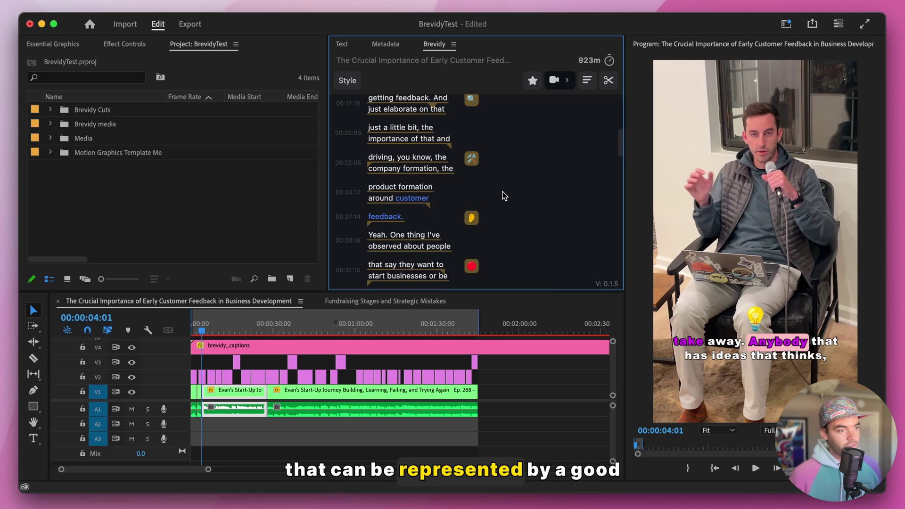
{"action": "scroll", "coordinate": [505, 196], "scroll_direction": "down", "scroll_amount": 2}
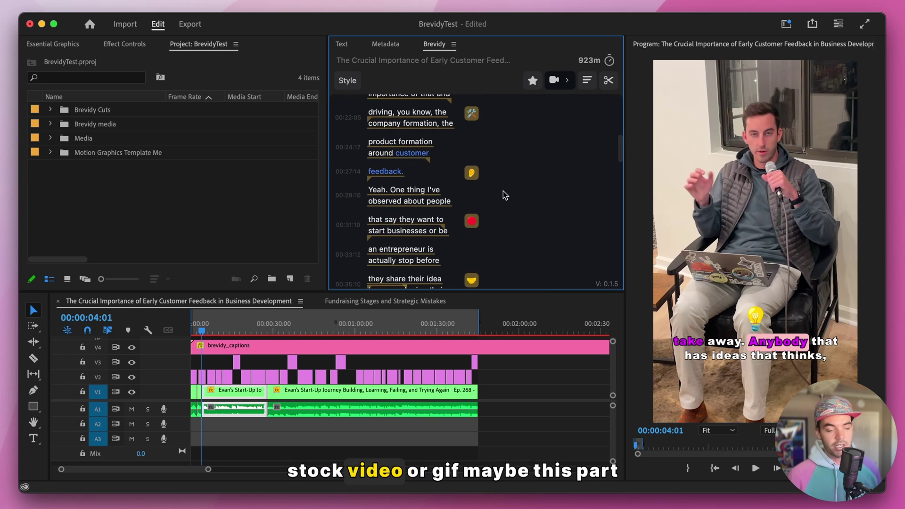
{"action": "scroll", "coordinate": [503, 191], "scroll_direction": "down", "scroll_amount": 2}
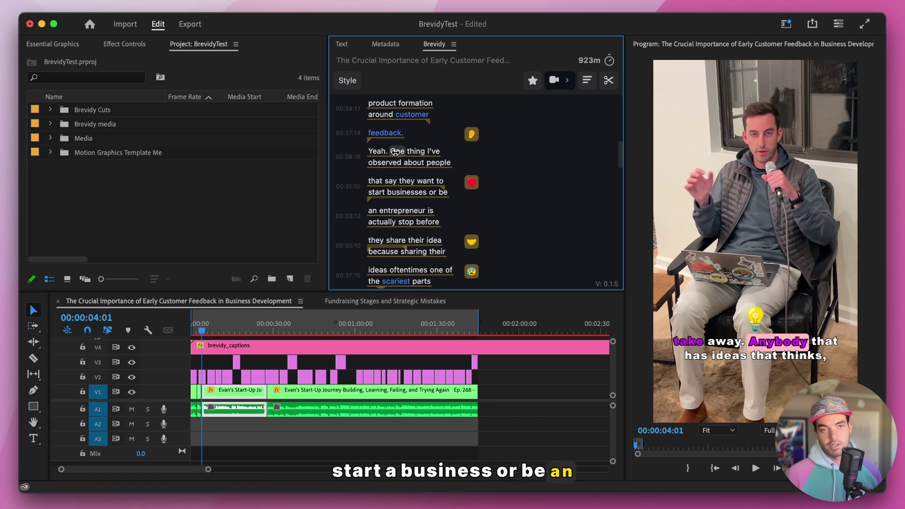
- Select the transcript words from 'One' to 'entrepreneur' and browse the sticker results
{"action": "left_click_drag", "start_coordinate": [395, 151], "coordinate": [404, 212]}
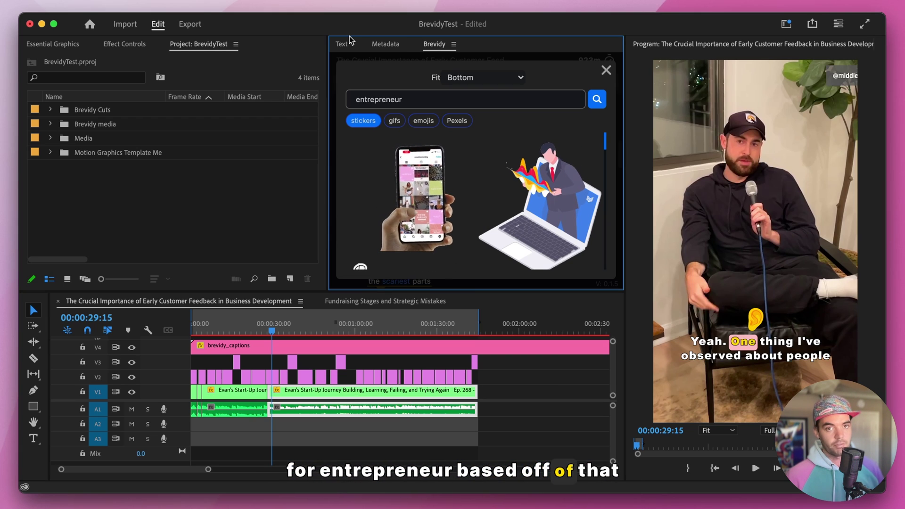
{"action": "mouse_move", "coordinate": [443, 220]}
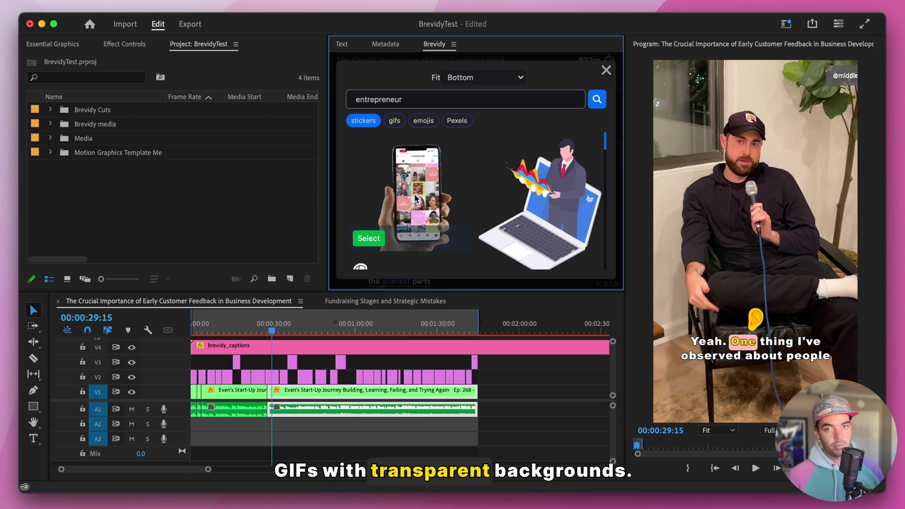
{"action": "scroll", "coordinate": [418, 199], "scroll_direction": "down", "scroll_amount": 5}
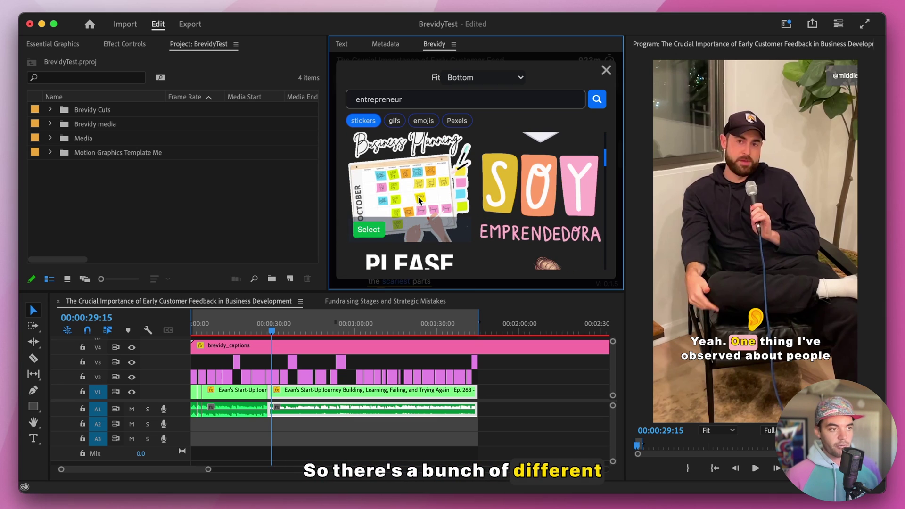
{"action": "scroll", "coordinate": [418, 200], "scroll_direction": "down", "scroll_amount": 3}
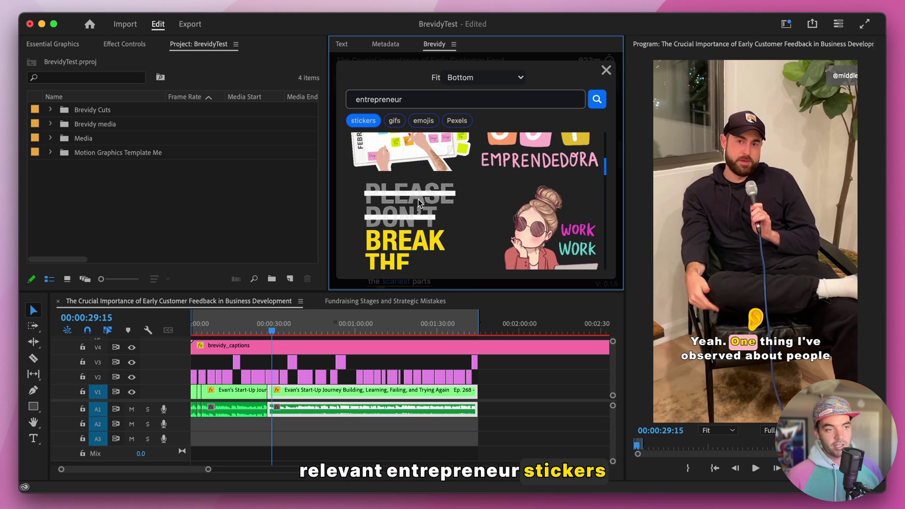
- Switch the entrepreneur results through GIFs and emojis to Pexels stock videos
{"action": "left_click", "coordinate": [394, 120]}
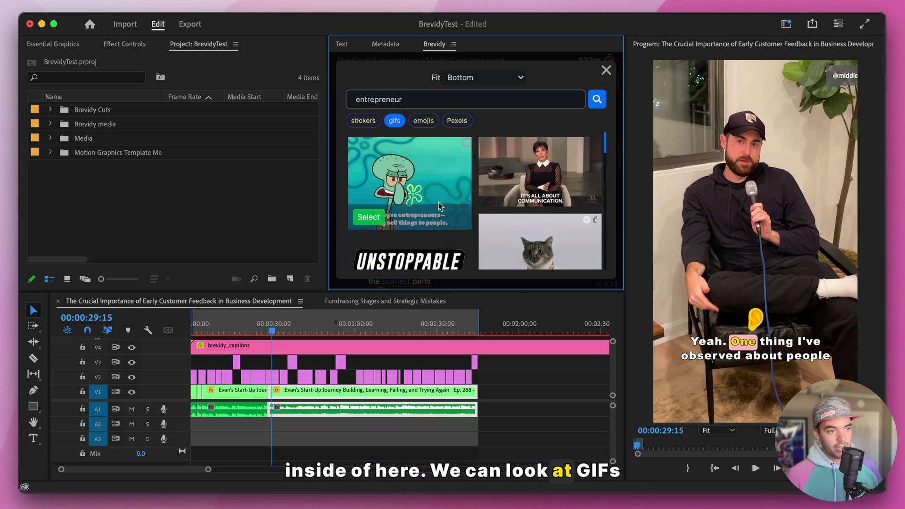
{"action": "scroll", "coordinate": [438, 206], "scroll_direction": "down", "scroll_amount": 2}
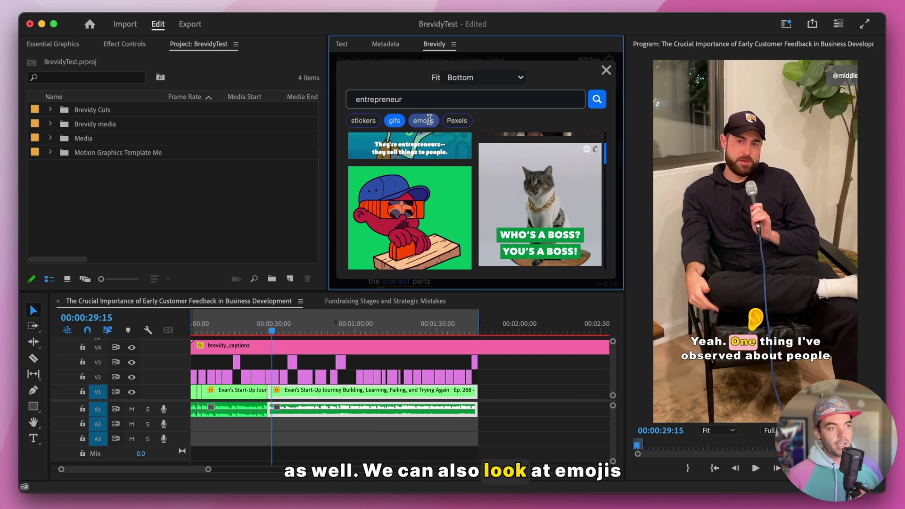
{"action": "left_click", "coordinate": [427, 121]}
{"action": "left_click", "coordinate": [457, 120]}
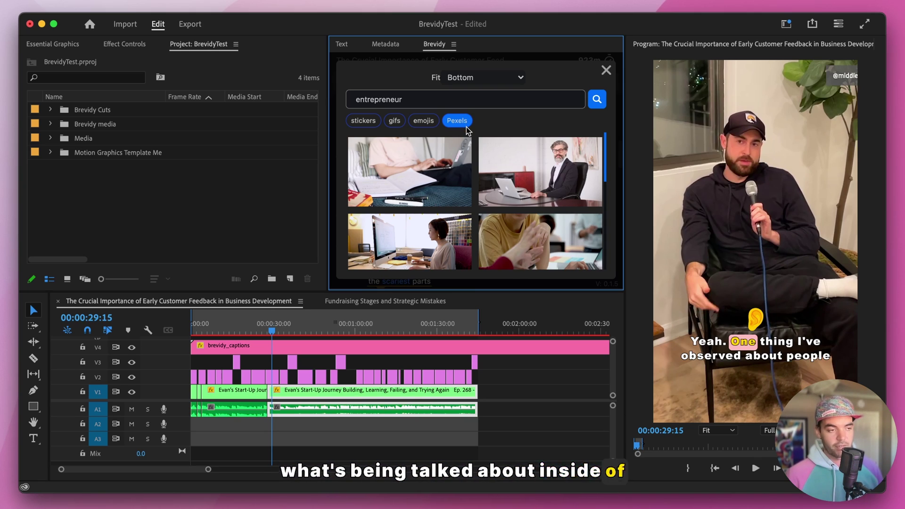
{"action": "mouse_move", "coordinate": [405, 177]}
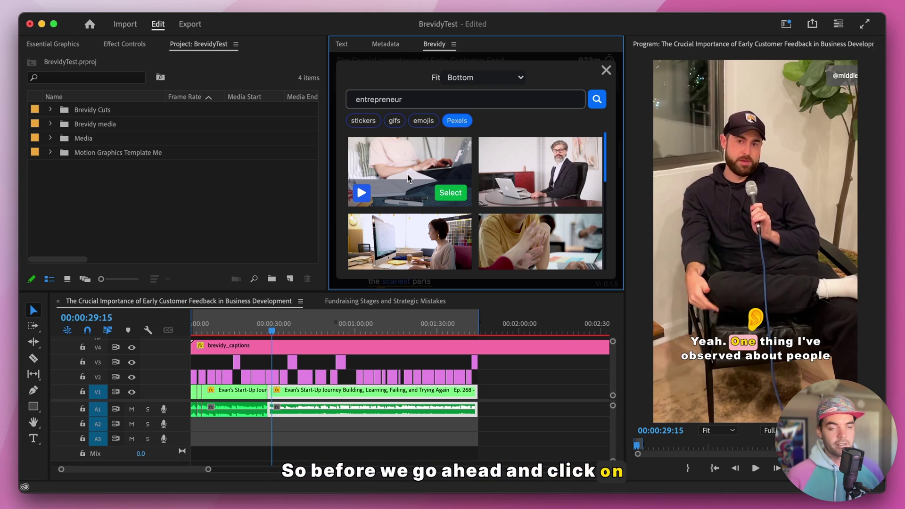
- Insert the first Pexels stock video with placement set to Fit Screen Bottom
{"action": "left_click", "coordinate": [464, 79]}
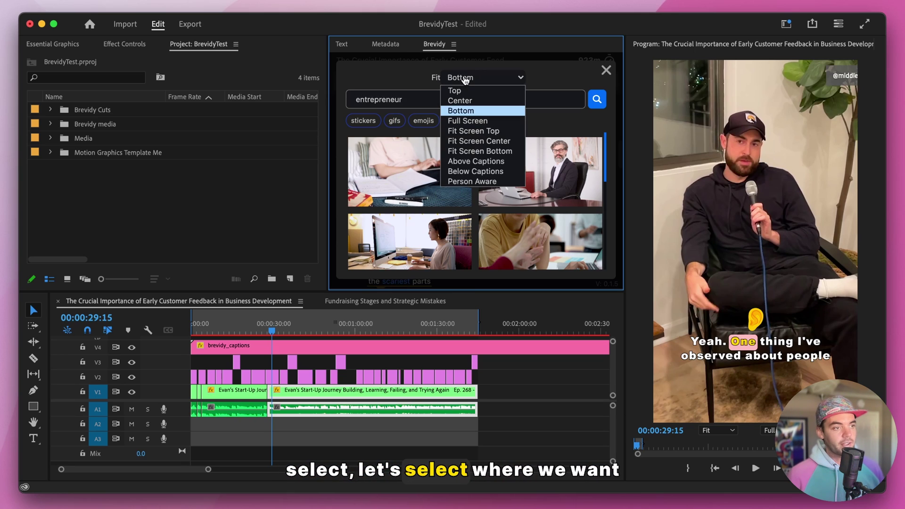
{"action": "left_click", "coordinate": [482, 155]}
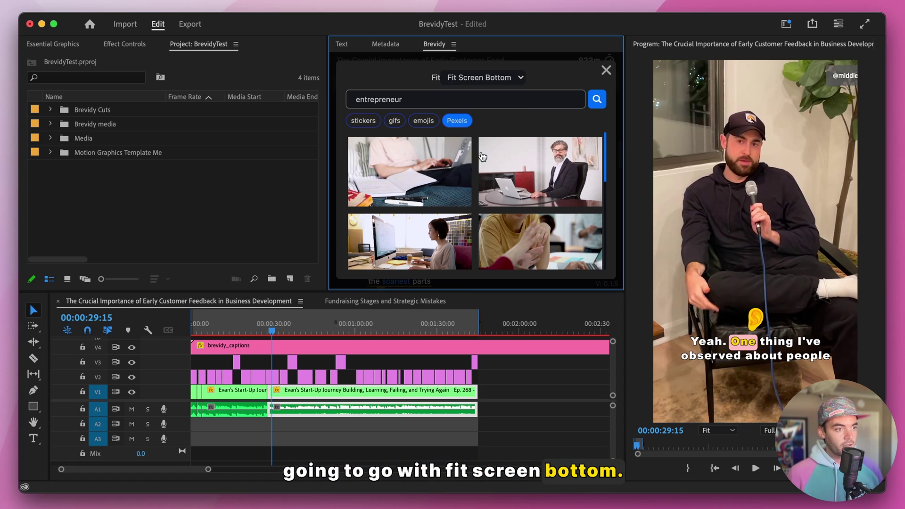
{"action": "mouse_move", "coordinate": [419, 182]}
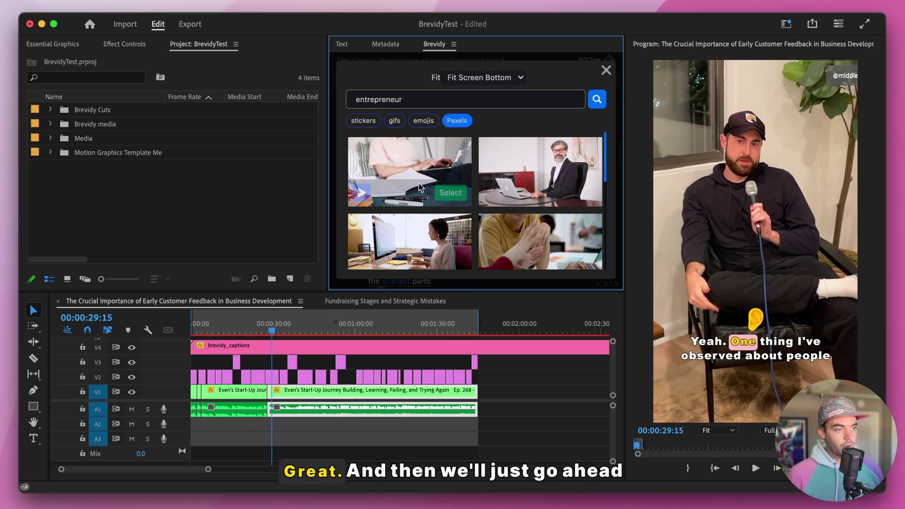
{"action": "left_click", "coordinate": [450, 193]}
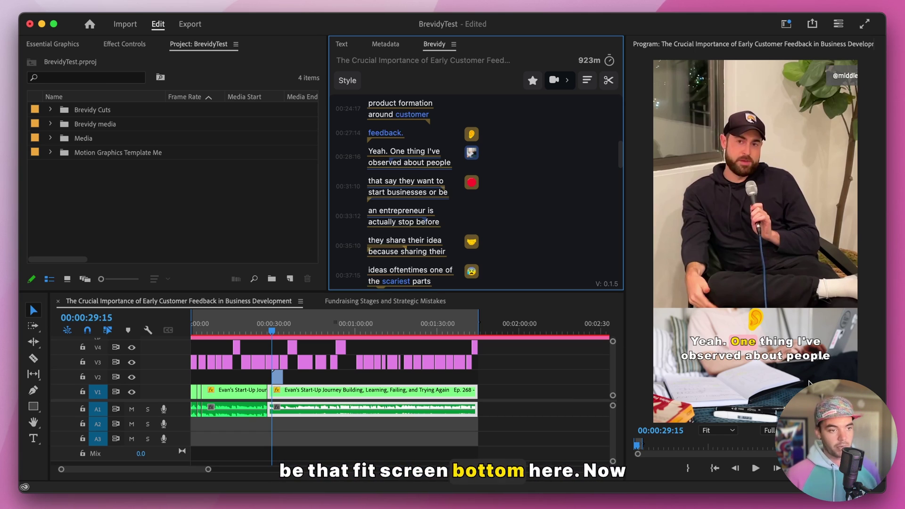
- Move the stock clip's start to the word 'say' and preview from about 00:00:30:10
{"action": "mouse_move", "coordinate": [476, 156]}
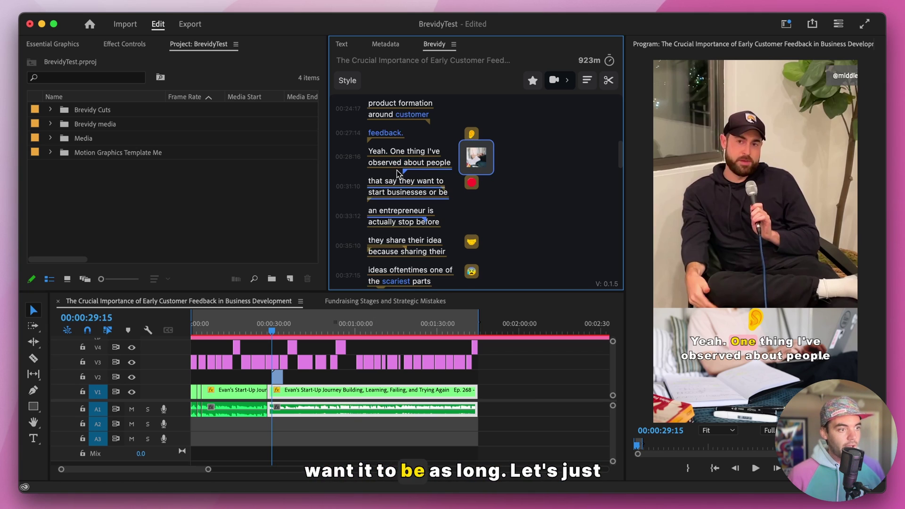
{"action": "left_click_drag", "start_coordinate": [398, 175], "coordinate": [390, 181]}
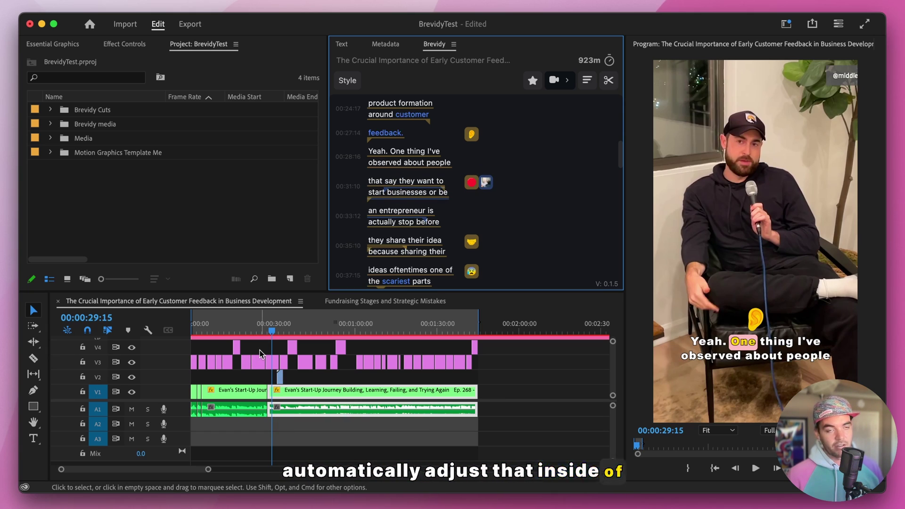
{"action": "left_click", "coordinate": [275, 331]}
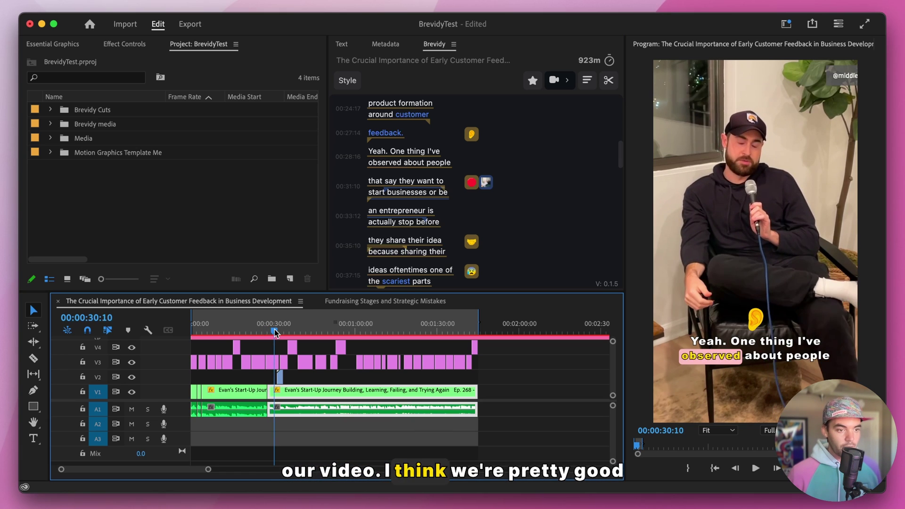
{"action": "key", "text": "space"}
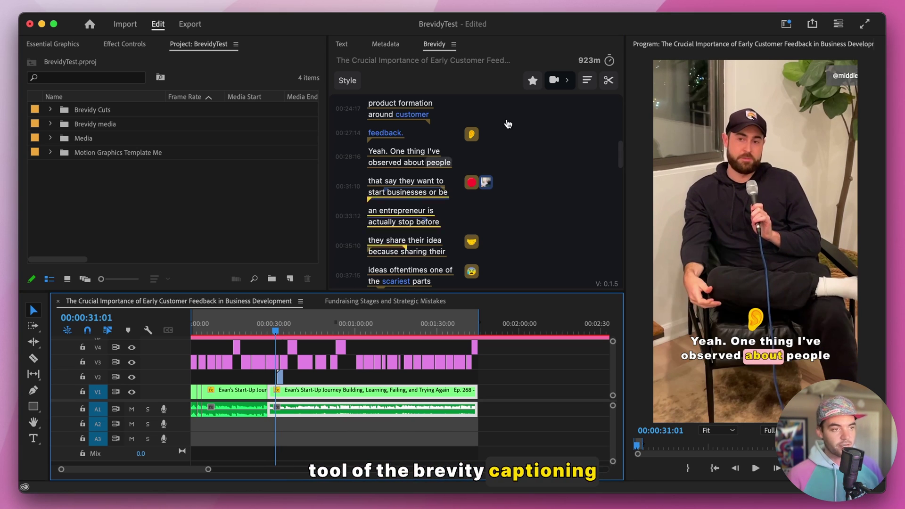
- In Brevidy's paragraph settings, try Lines 3 and 4, then set 2 Lines and 19 Chars per line
{"action": "left_click", "coordinate": [583, 81]}
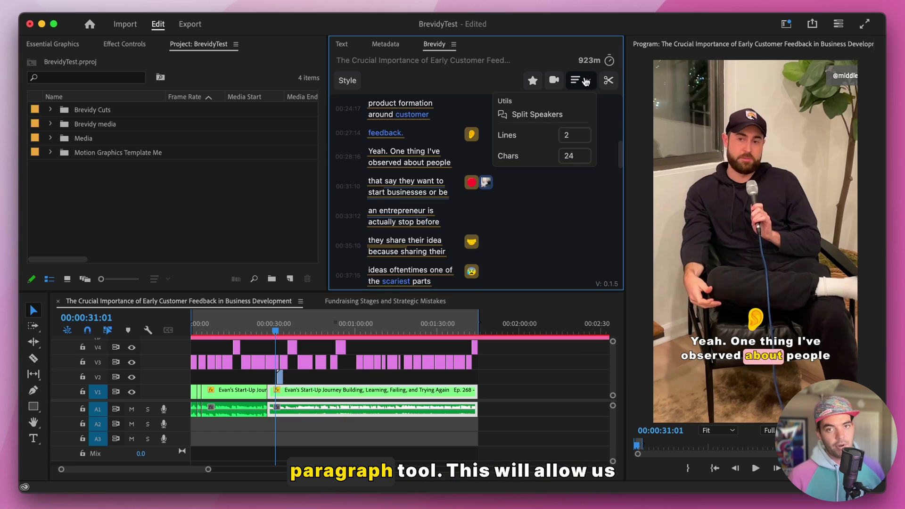
{"action": "scroll", "coordinate": [426, 157], "scroll_direction": "up", "scroll_amount": 10}
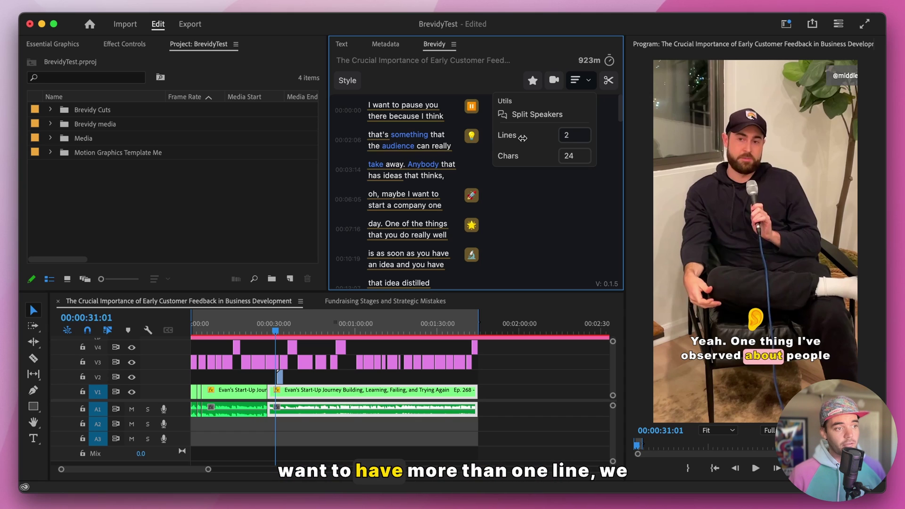
{"action": "left_click_drag", "start_coordinate": [507, 137], "coordinate": [547, 137]}
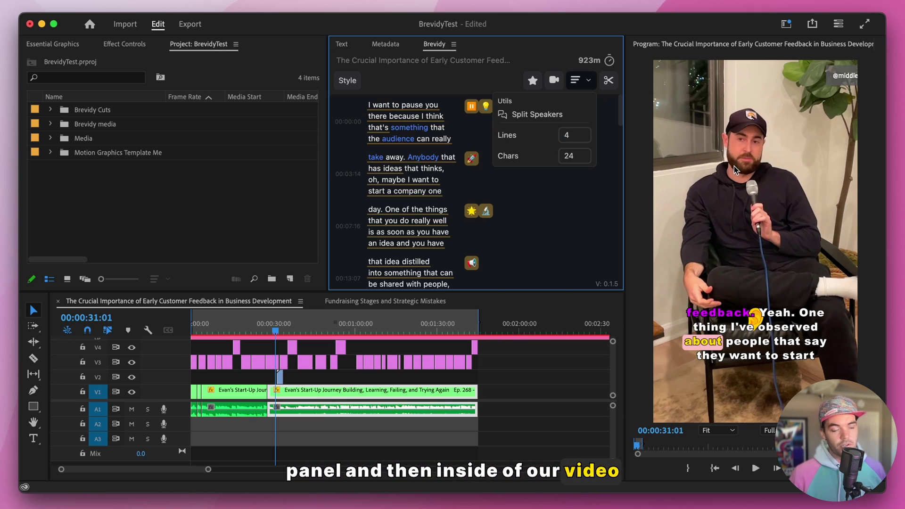
{"action": "left_click_drag", "start_coordinate": [567, 135], "coordinate": [555, 138]}
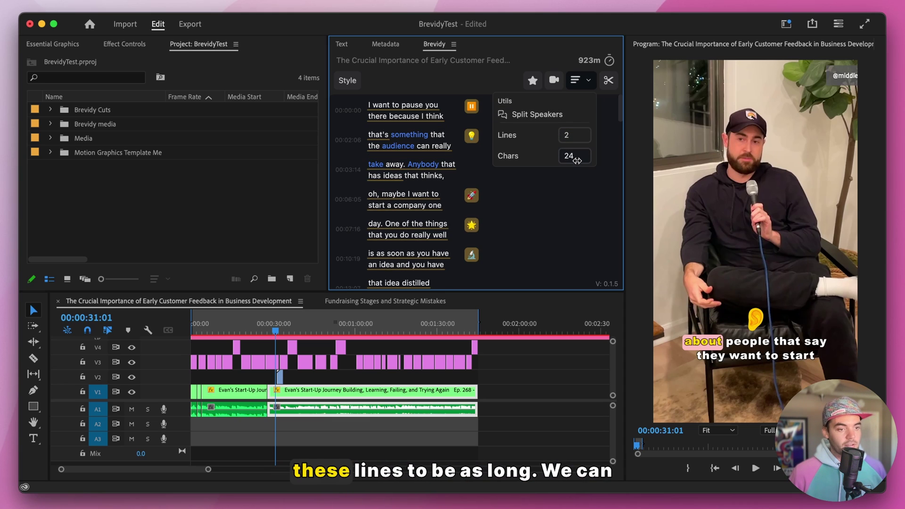
{"action": "left_click_drag", "start_coordinate": [575, 157], "coordinate": [544, 156]}
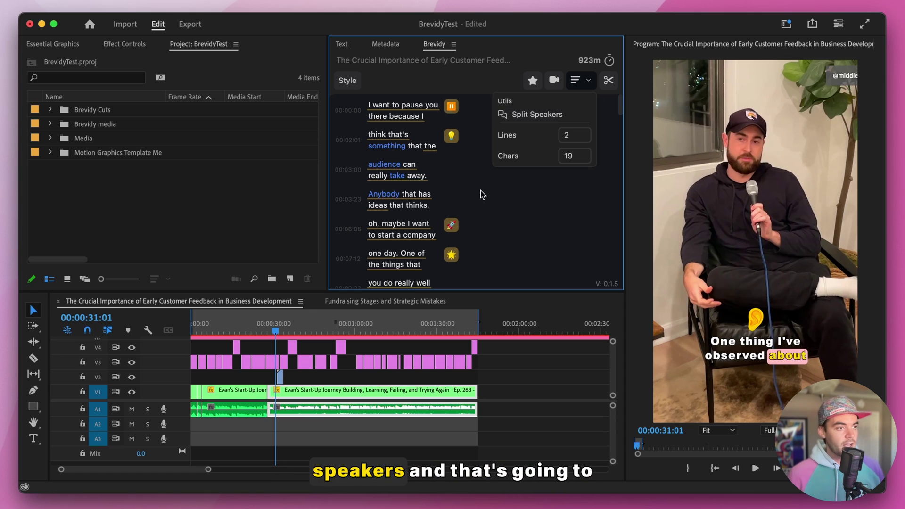
- Jump playback to the word 'that's' at the top of the Brevidy transcript
{"action": "scroll", "coordinate": [480, 192], "scroll_direction": "down", "scroll_amount": 2}
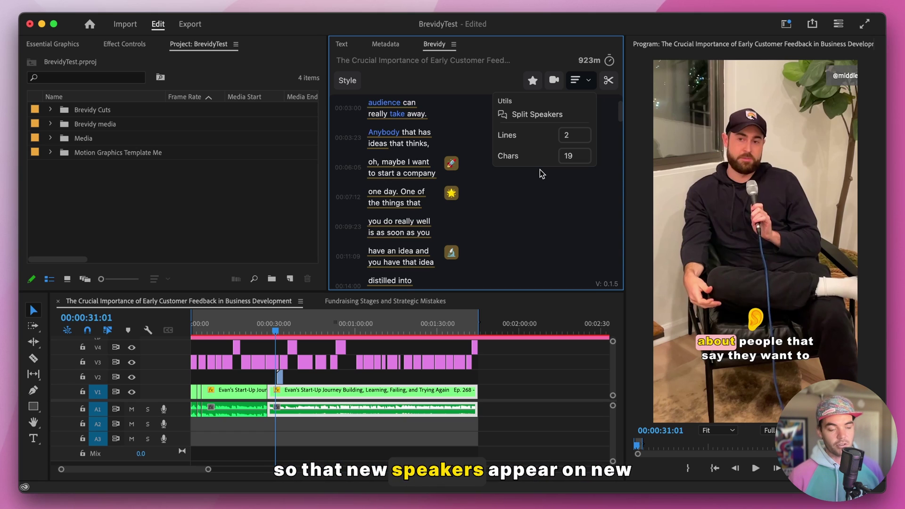
{"action": "scroll", "coordinate": [502, 213], "scroll_direction": "up", "scroll_amount": 2}
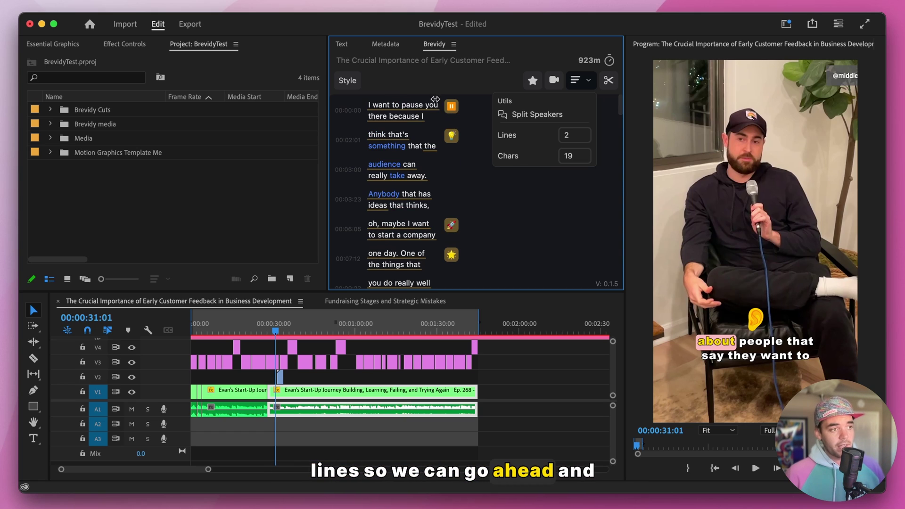
{"action": "left_click", "coordinate": [395, 135]}
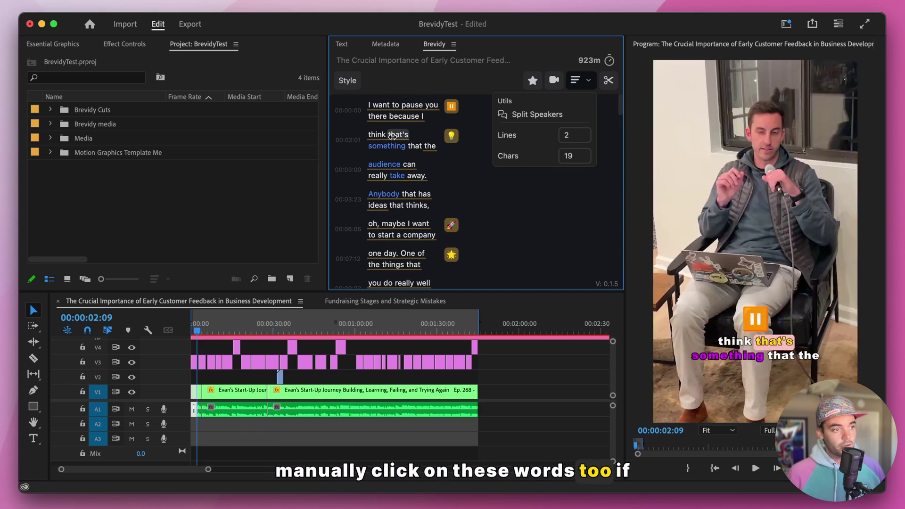
- Insert a caption line break after 'think', then undo it
{"action": "key", "text": "Delete"}
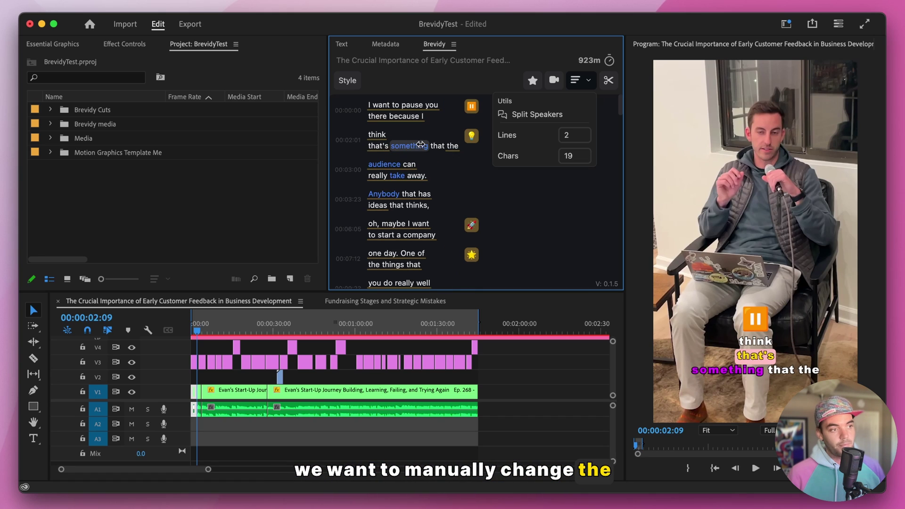
{"action": "left_click", "coordinate": [376, 147]}
{"action": "key", "text": "BackSpace"}
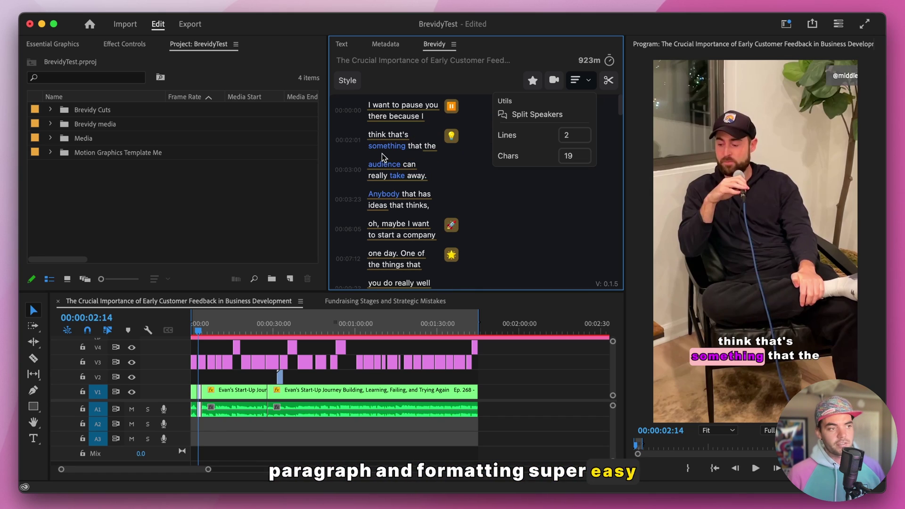